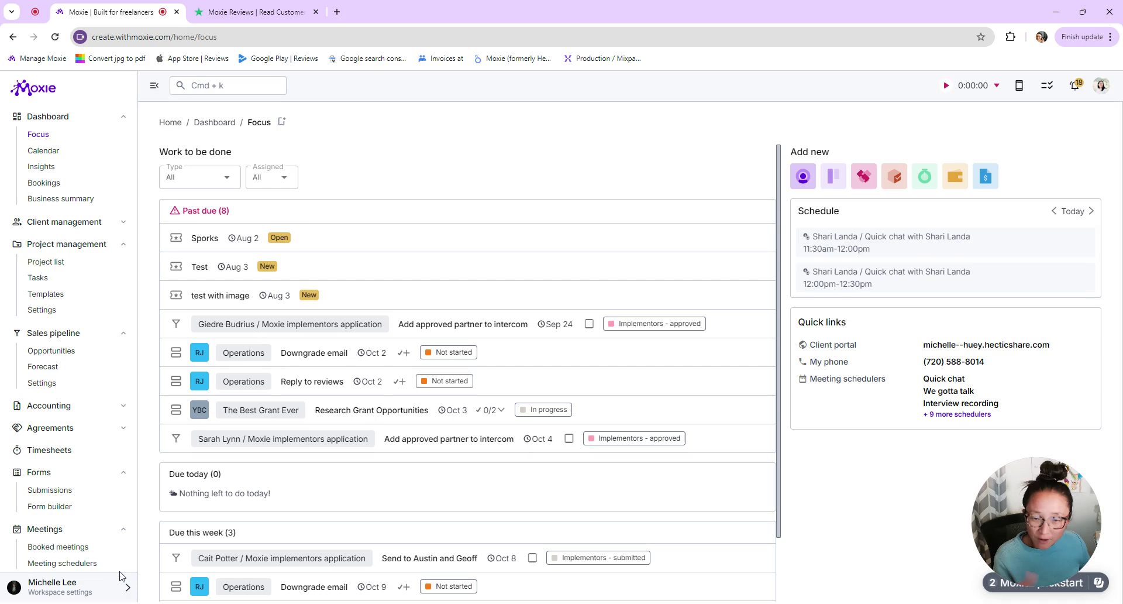
Look at Data import/export in the workspace settings, then return to the Focus dashboard.
click(109, 588)
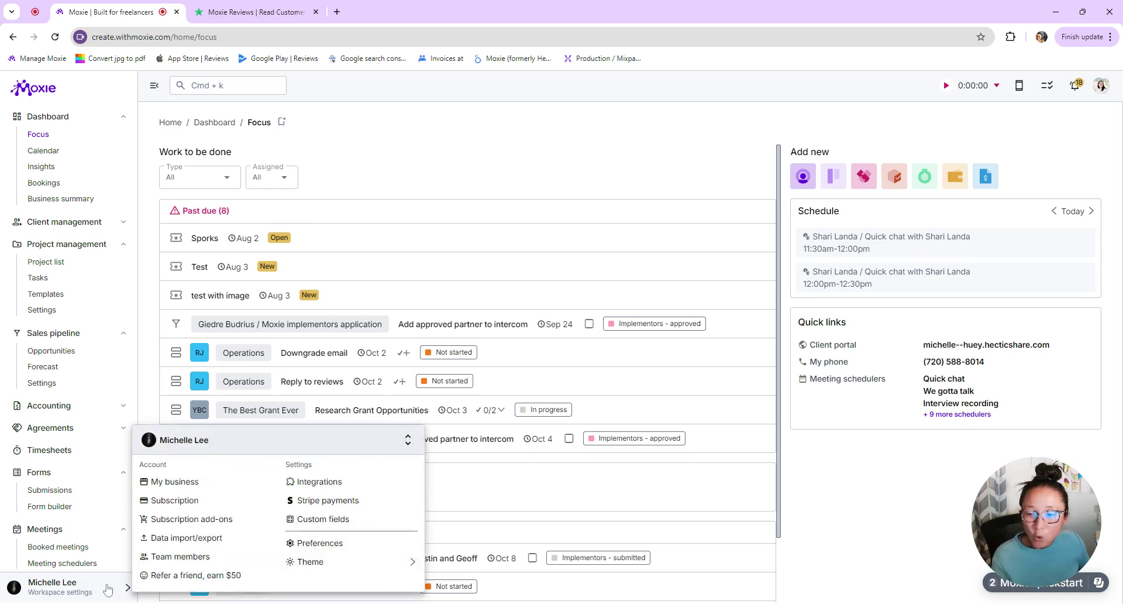
click(169, 538)
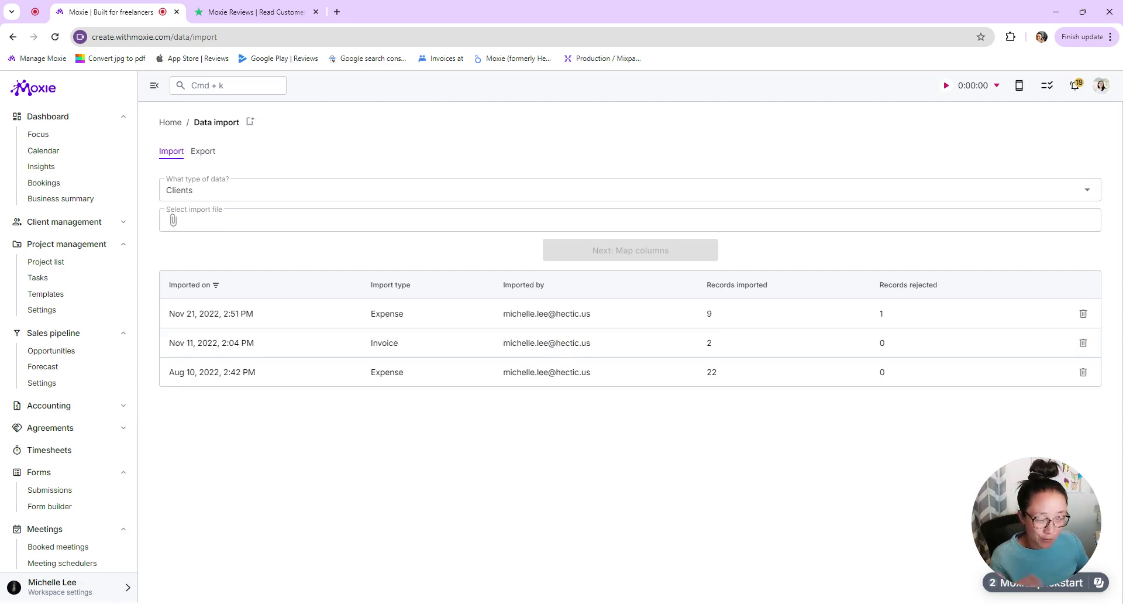
click(52, 136)
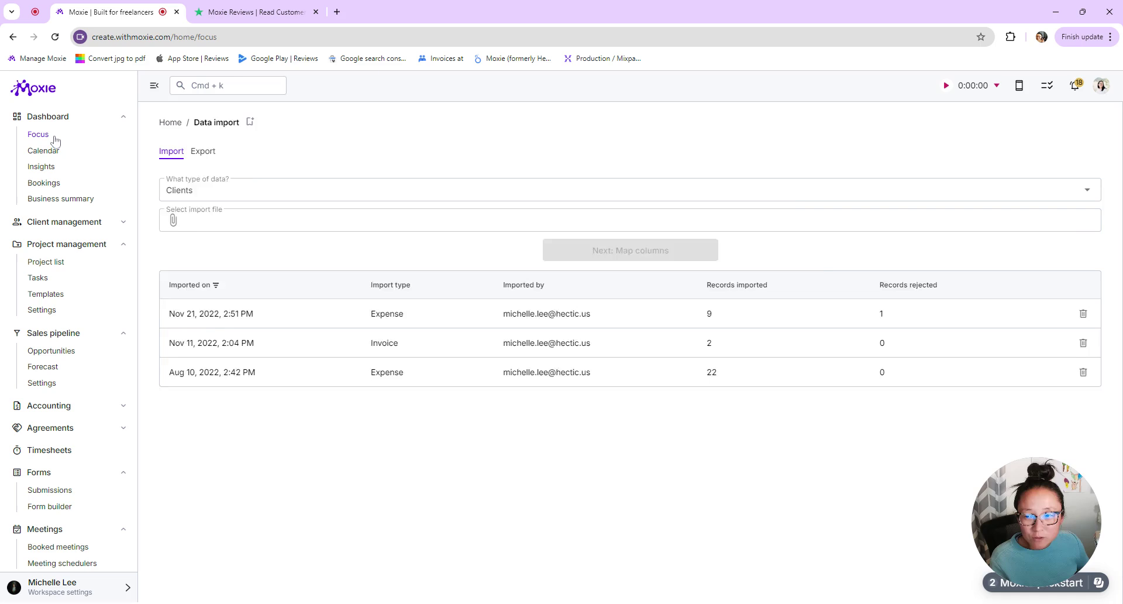
Show the October 2024 calendar and collapse the Project management and Sales pipeline groups.
click(44, 150)
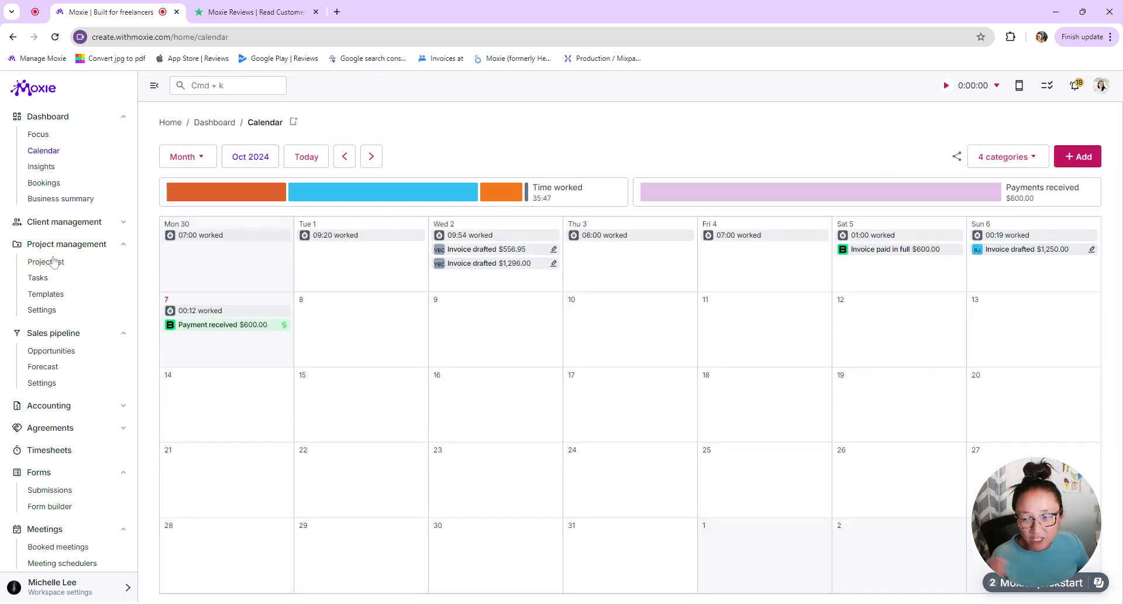
click(124, 245)
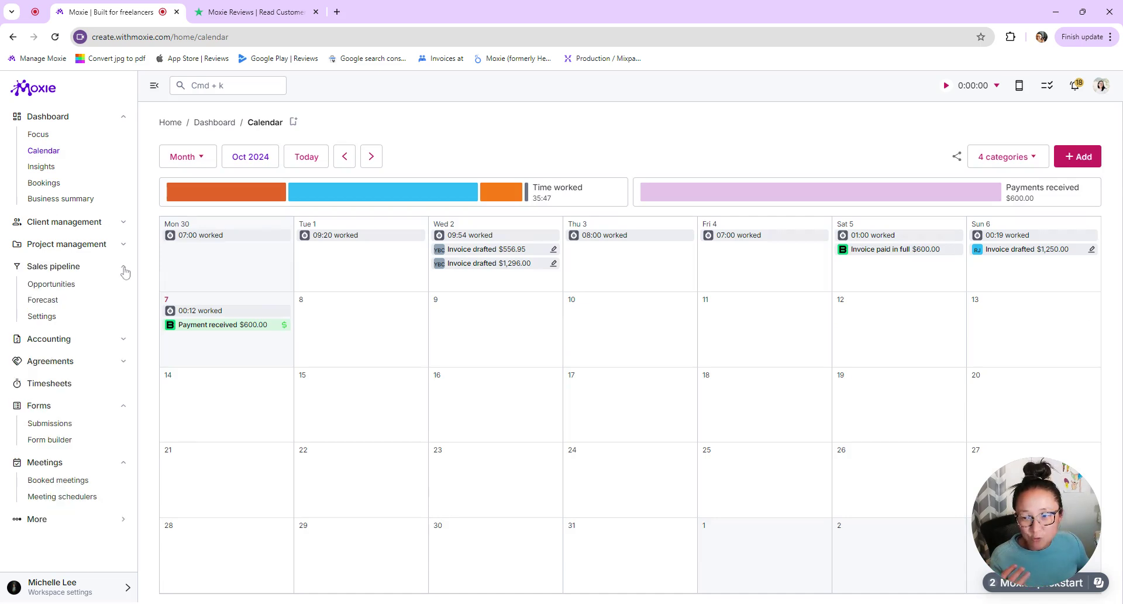
click(123, 268)
On the Trustpilot tab, scroll down through Moxie's verified five-star reviews.
click(234, 6)
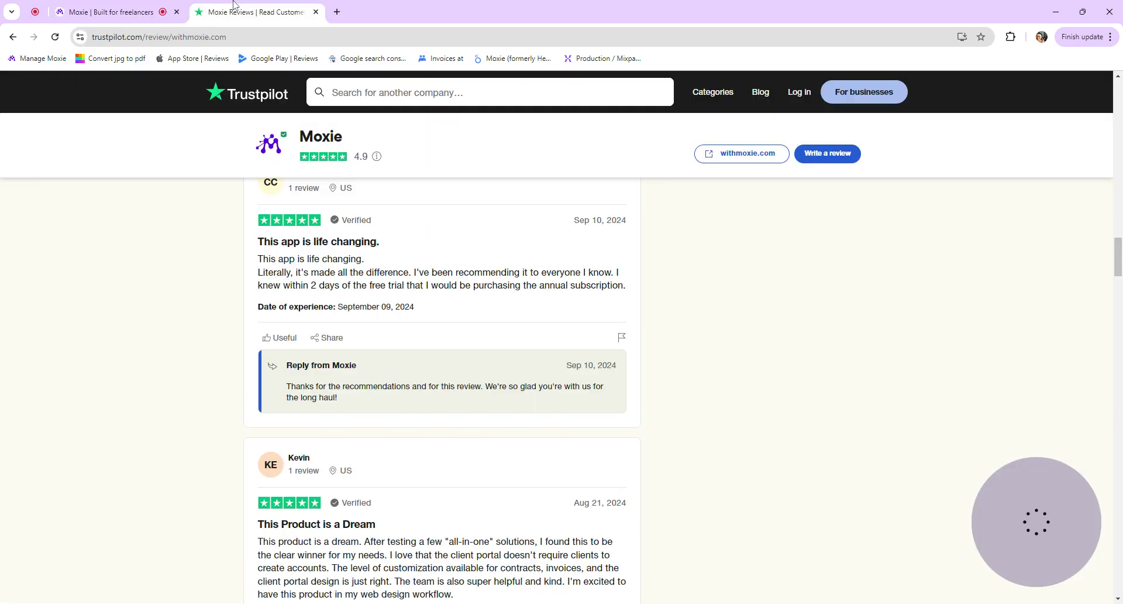
scroll(566, 359, down, 2)
scroll(567, 360, down, 9)
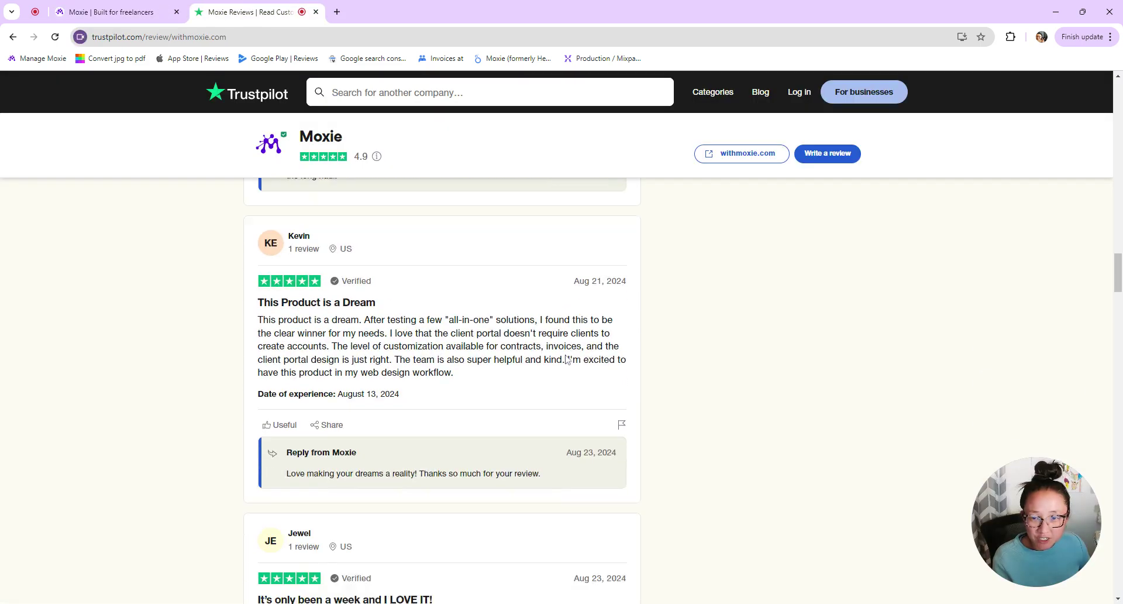
scroll(566, 356, down, 5)
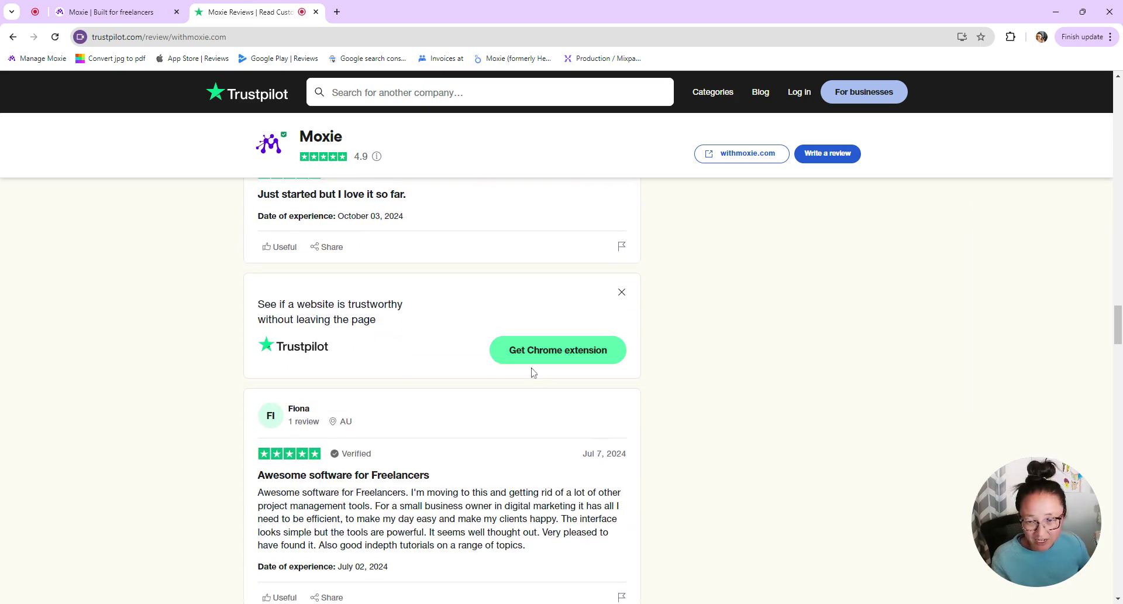
scroll(565, 356, down, 9)
scroll(531, 381, down, 10)
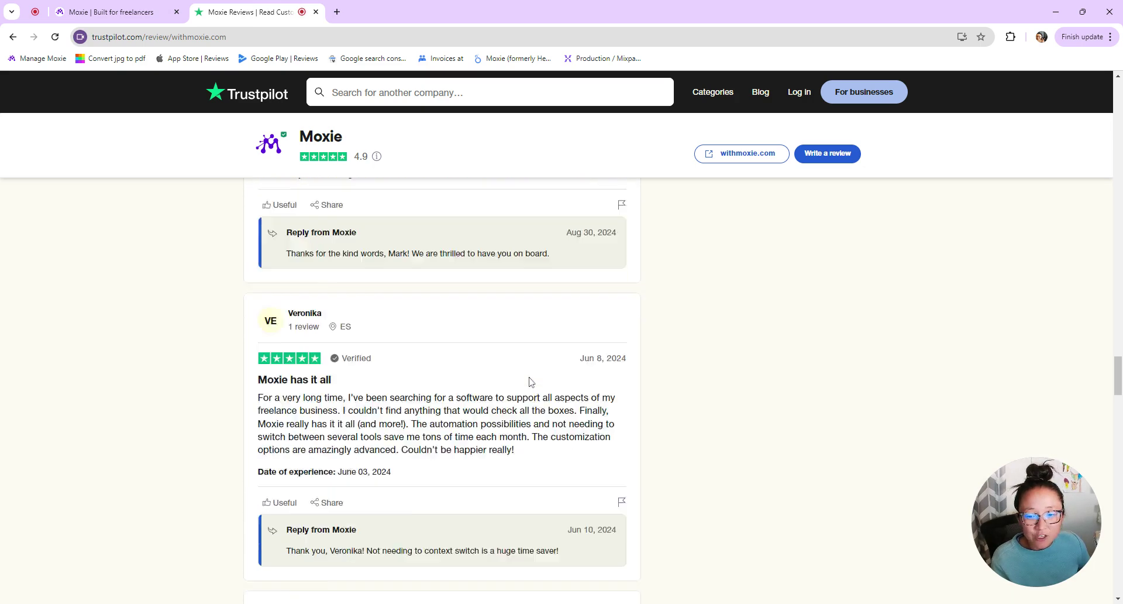
scroll(531, 382, down, 8)
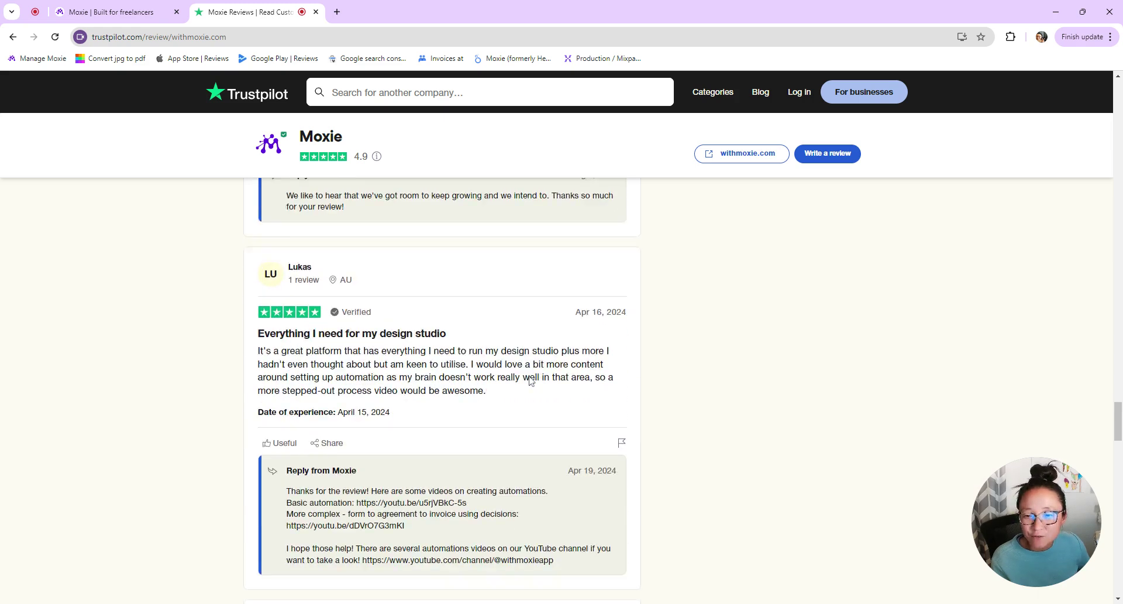
scroll(531, 381, down, 7)
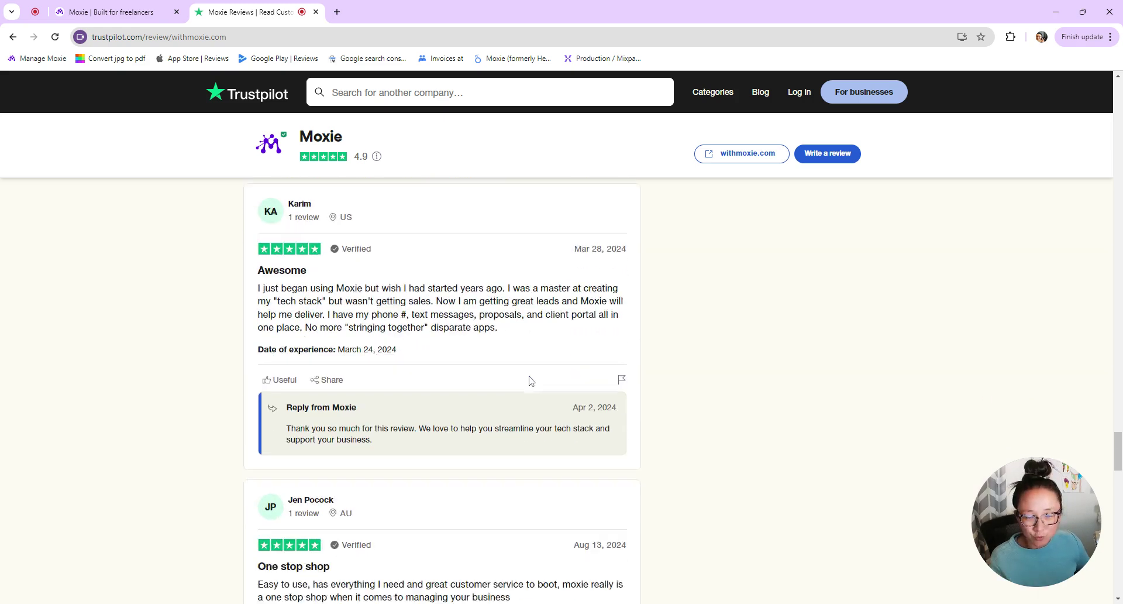
Back in Moxie, open the Discovery form in Form builder to review its questions, then close it.
click(108, 11)
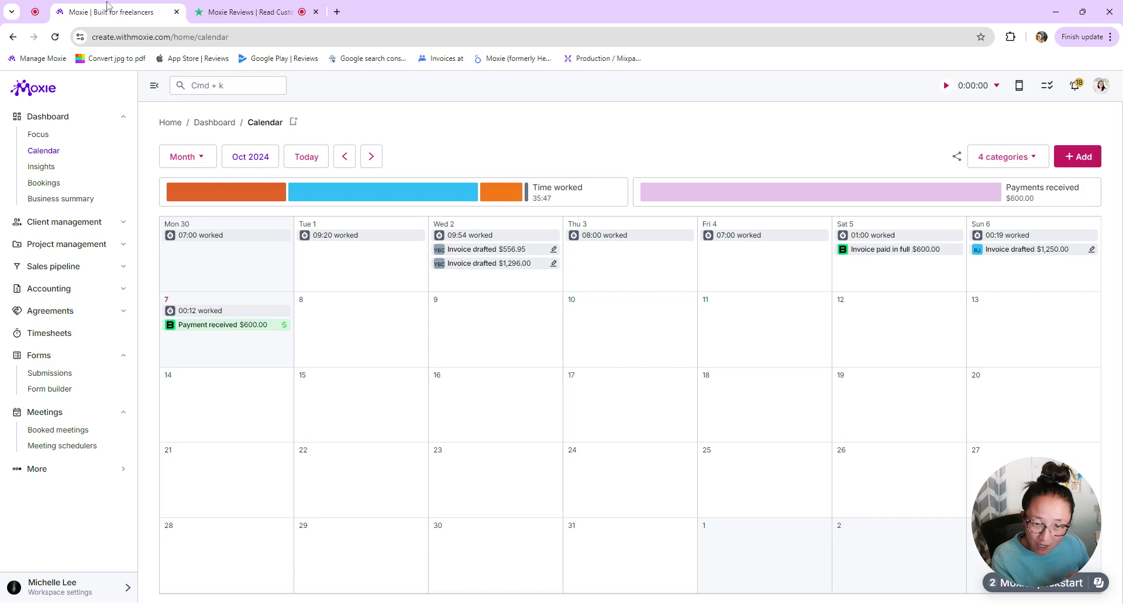
click(42, 136)
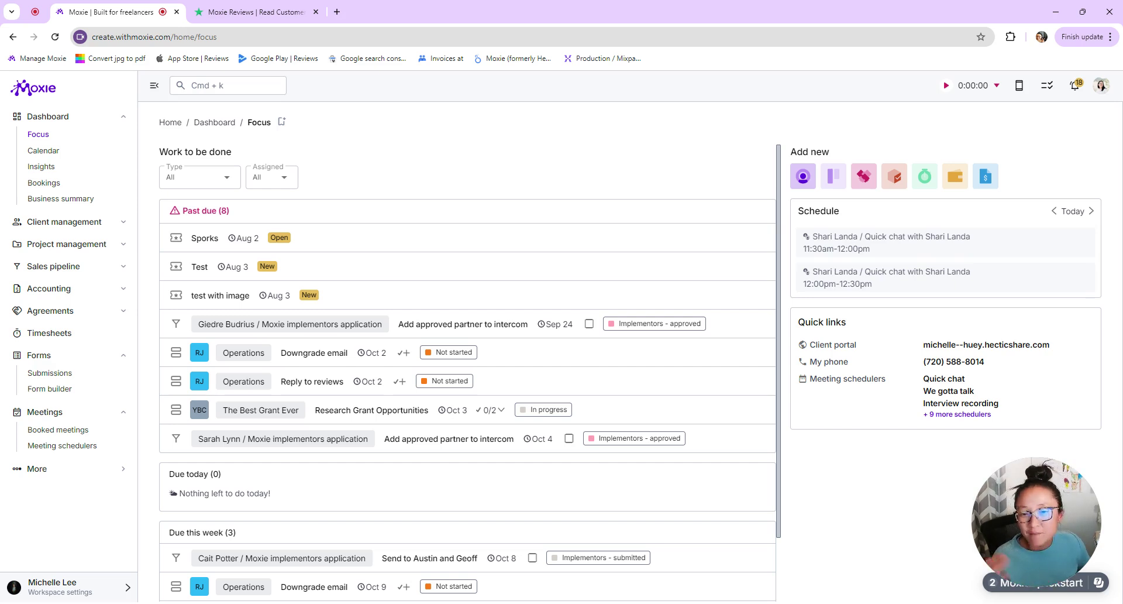
click(64, 389)
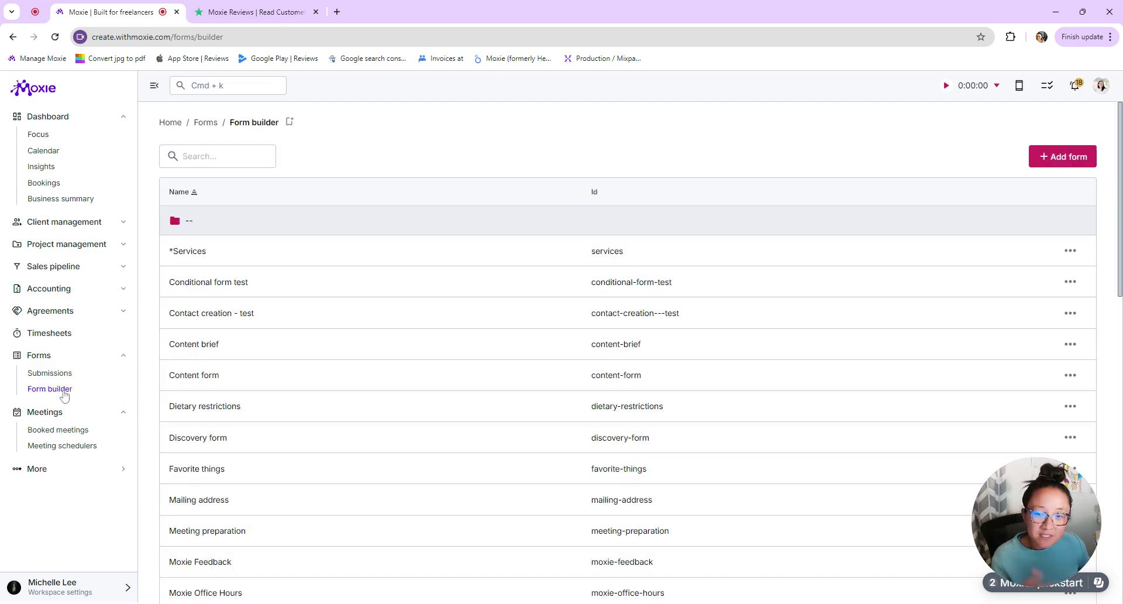
click(248, 438)
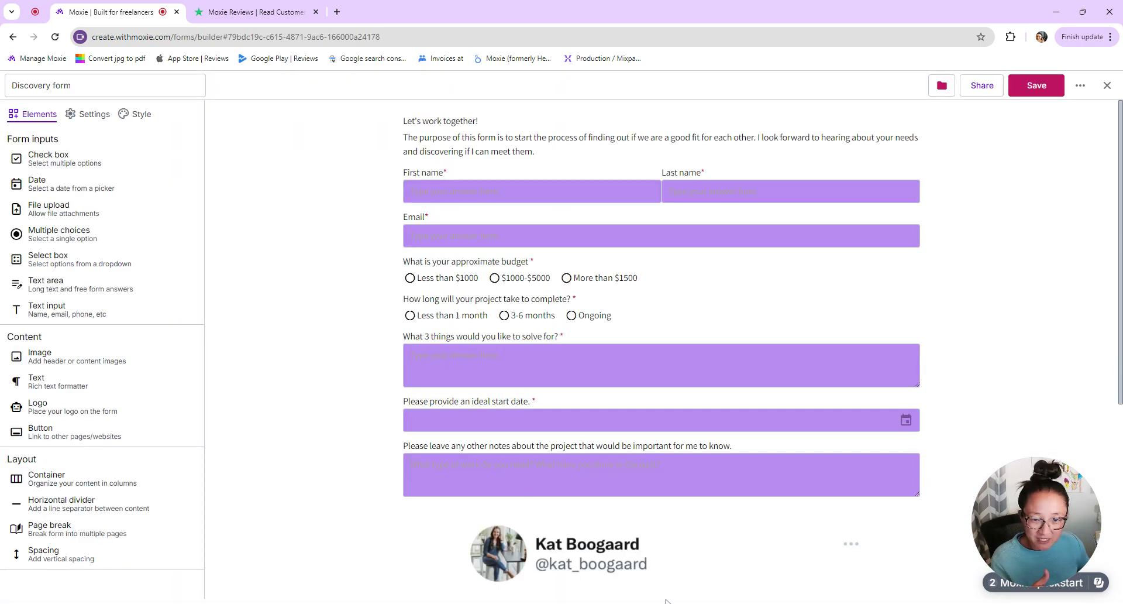
click(1108, 86)
Open the Oct 6, 10:02 PM Discovery form submission and its linked opportunity.
click(63, 374)
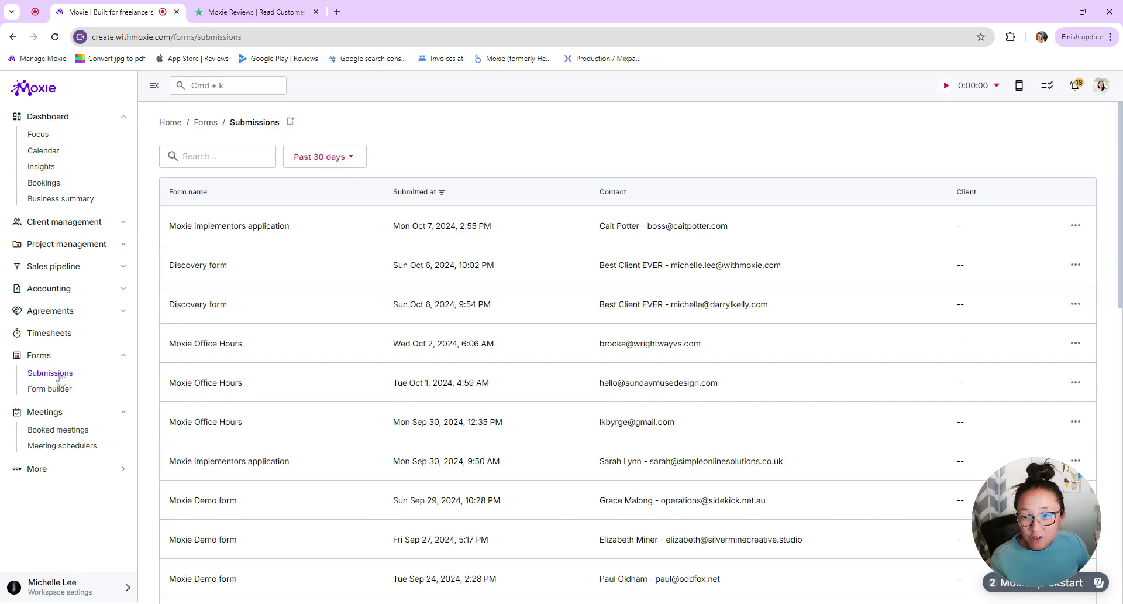
click(297, 266)
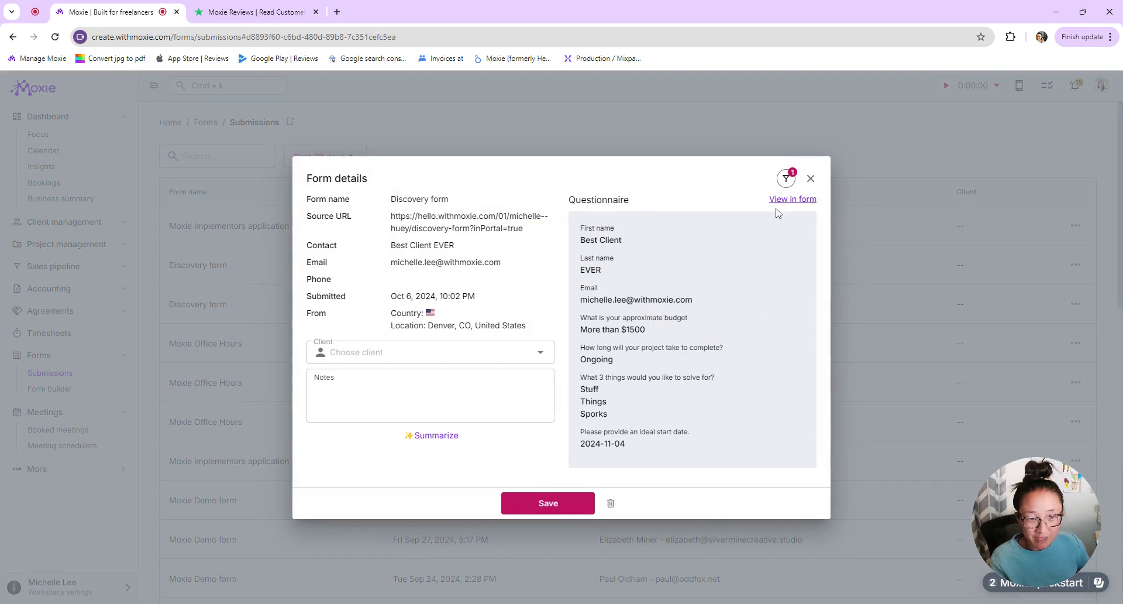
click(786, 179)
click(879, 196)
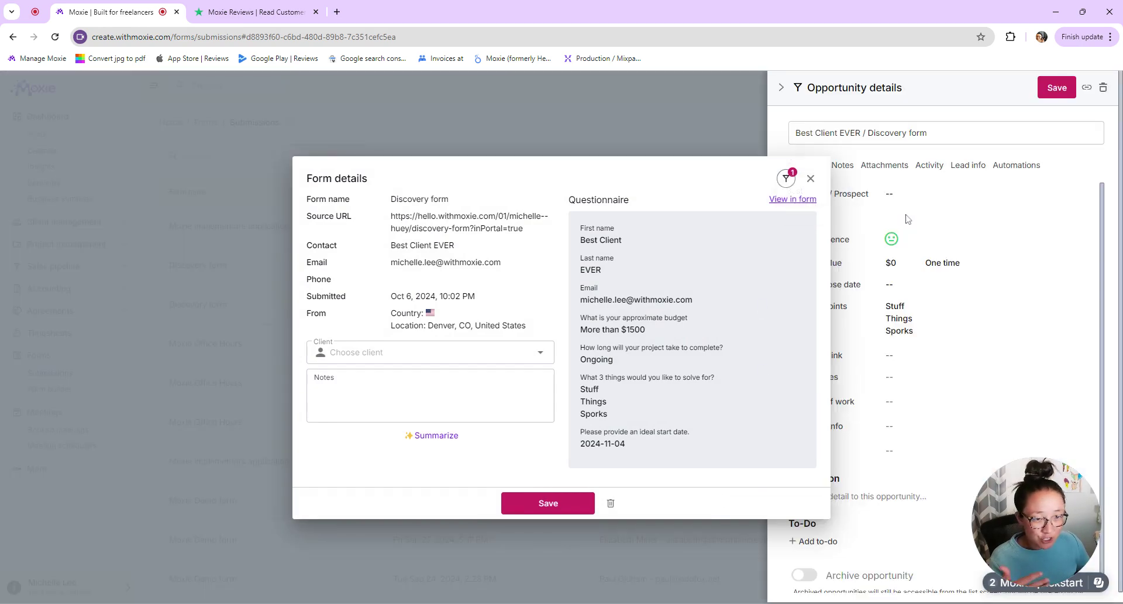
click(811, 178)
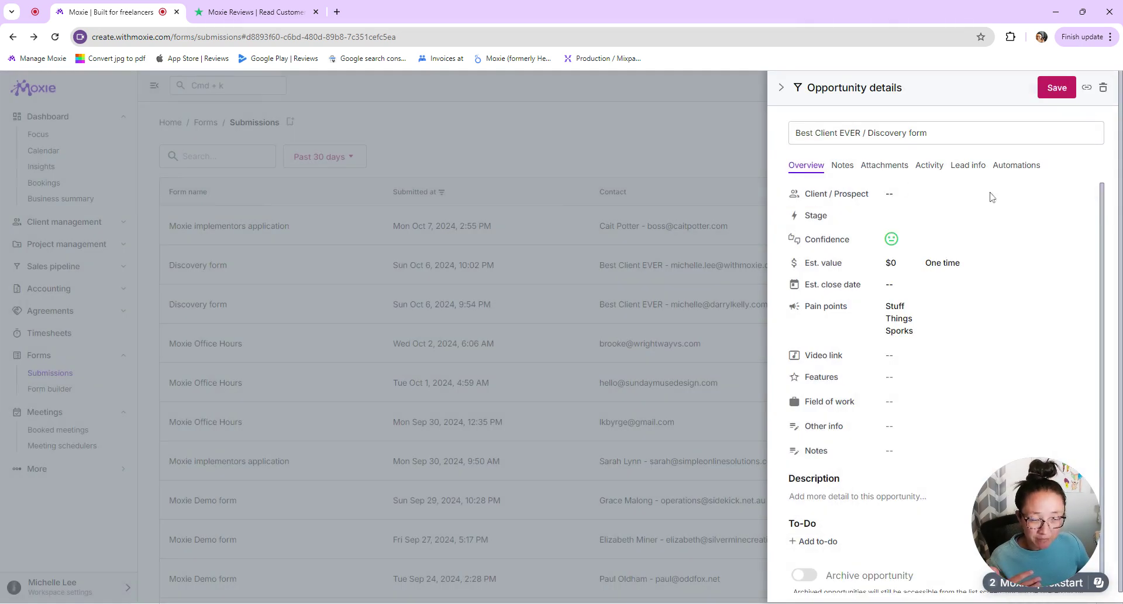
Review the opportunity's Lead info, Activity and Let's Meet! email, then close the panel.
click(968, 166)
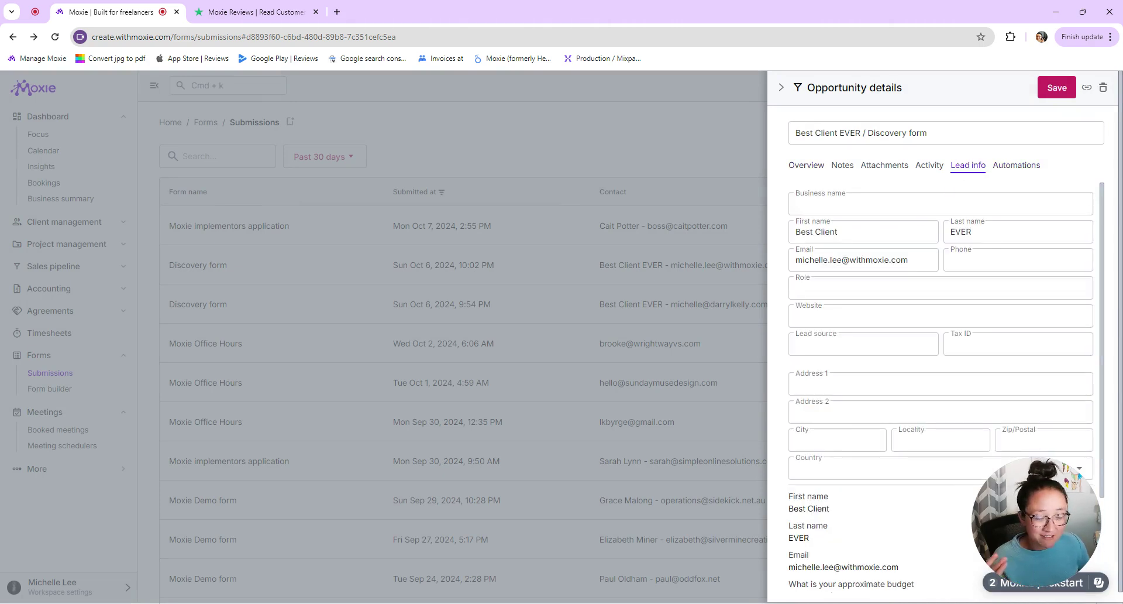
click(930, 167)
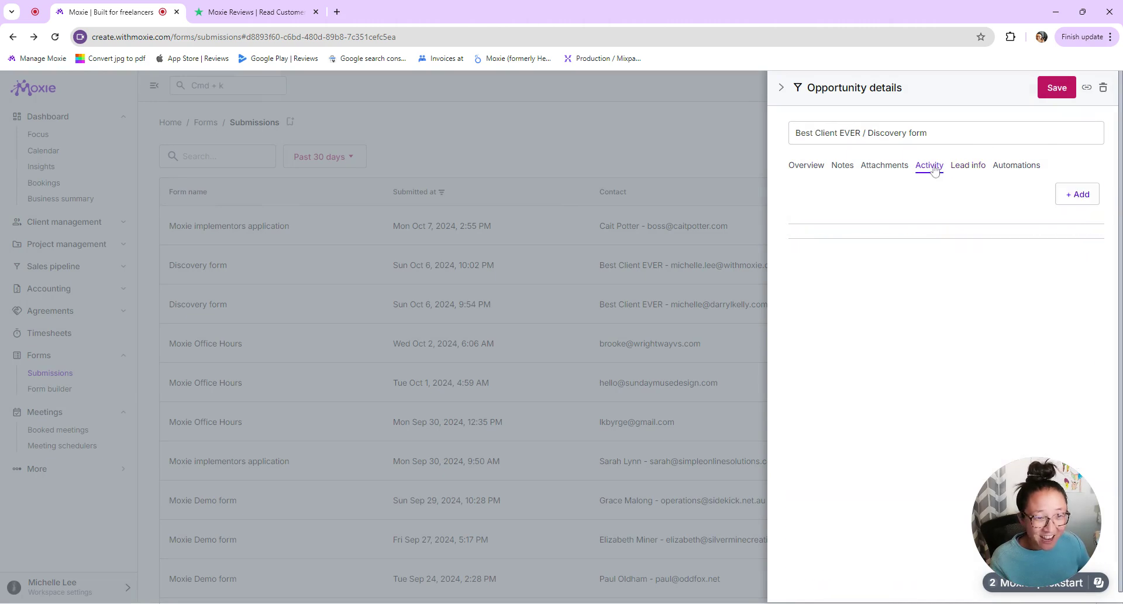
click(867, 224)
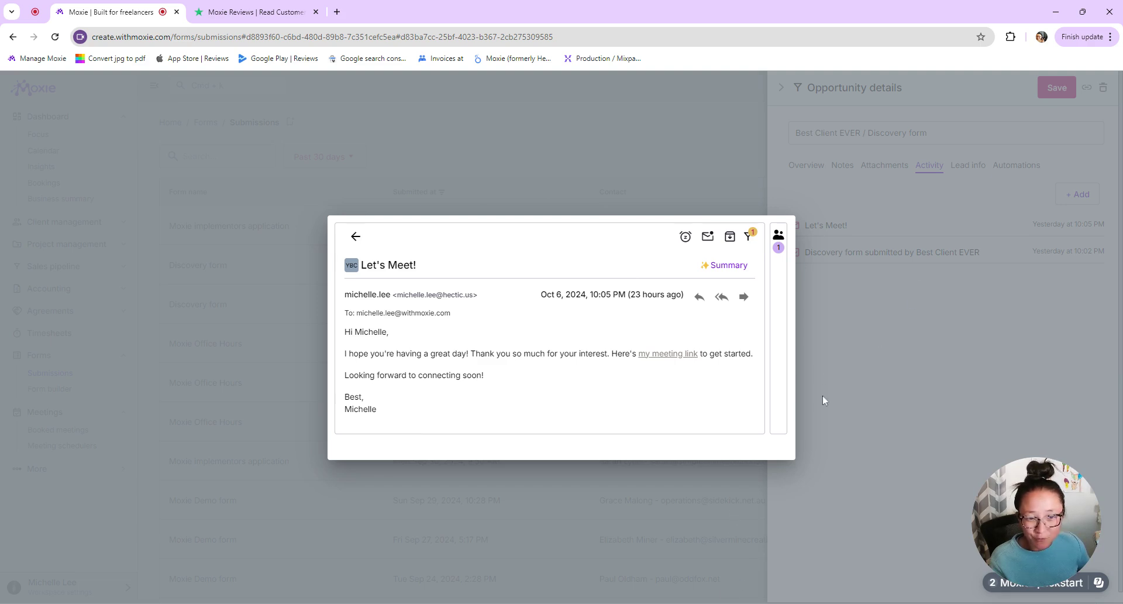
click(748, 237)
click(819, 248)
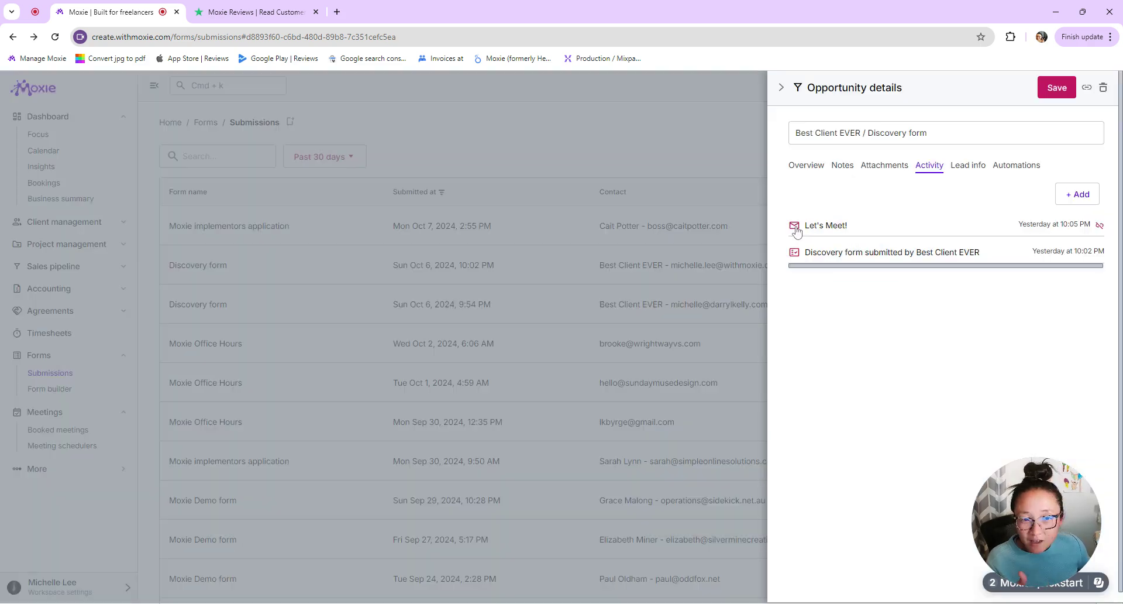
click(638, 140)
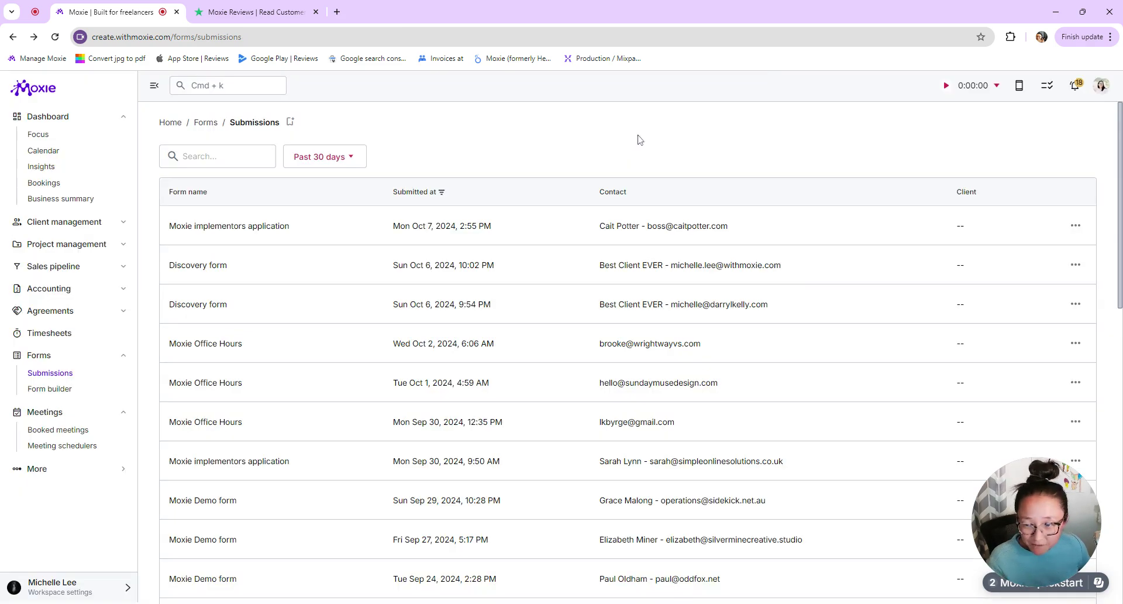
View the Quick chat scheduler's 2) Availability page, close it, and go to Agreements > Templates.
click(62, 446)
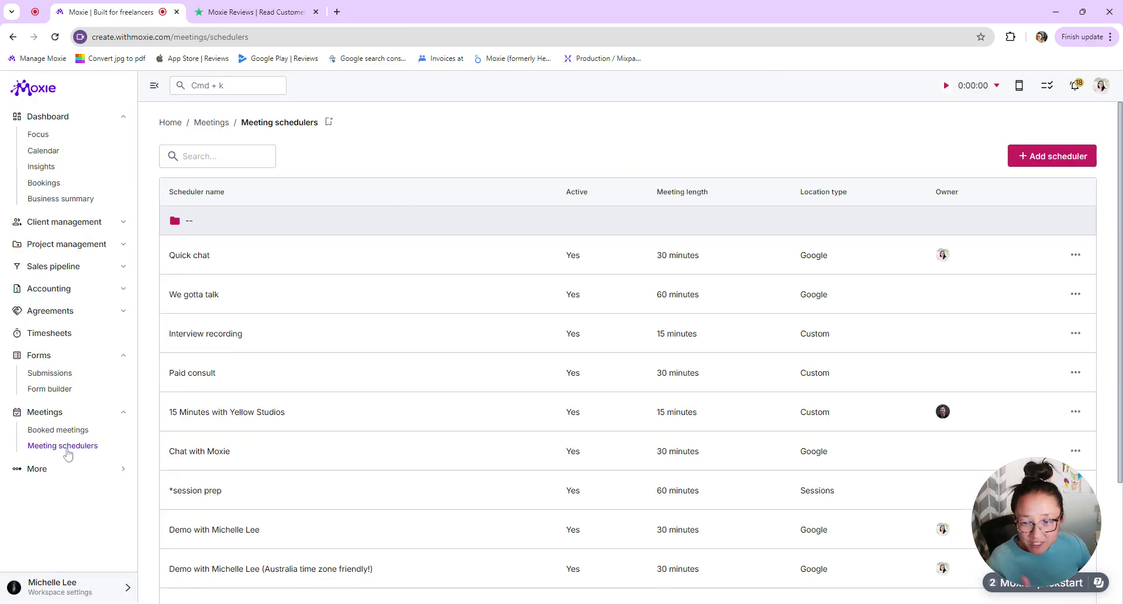
click(233, 251)
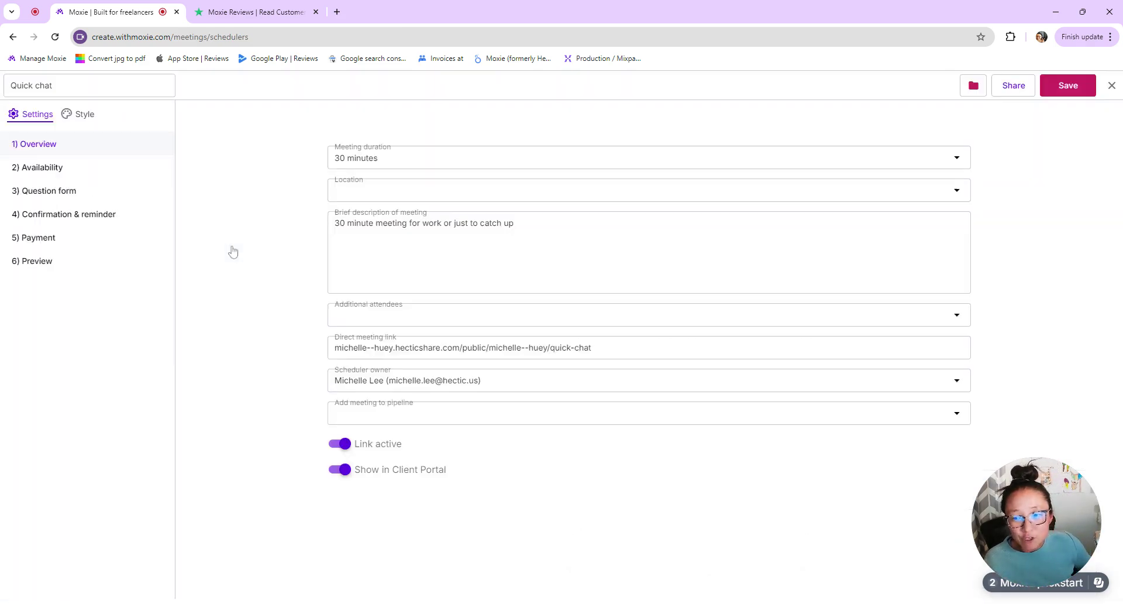
click(49, 172)
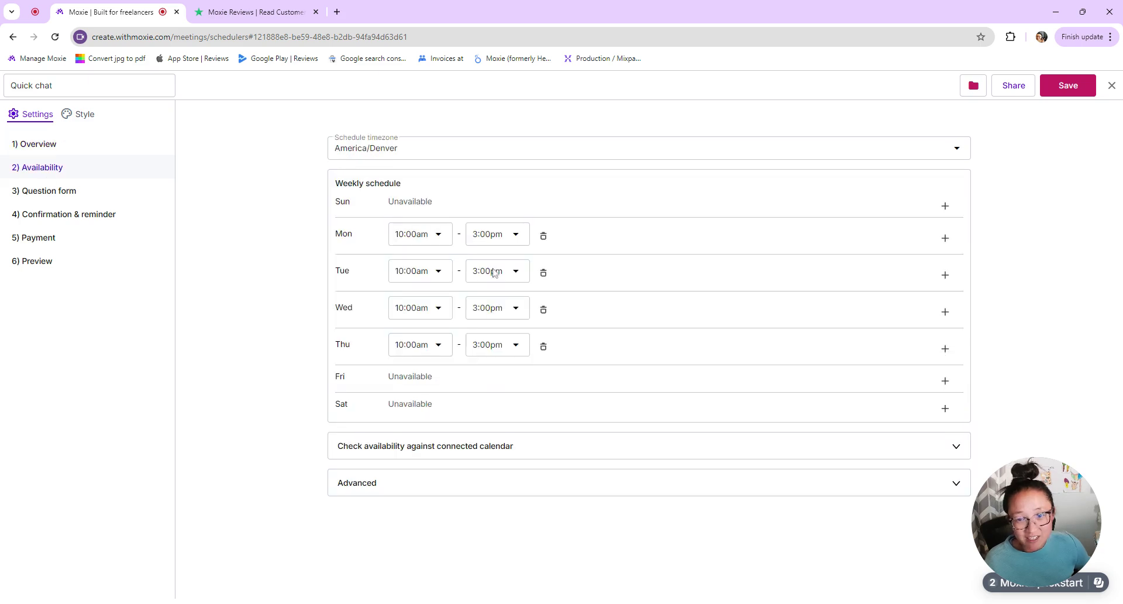
click(1110, 88)
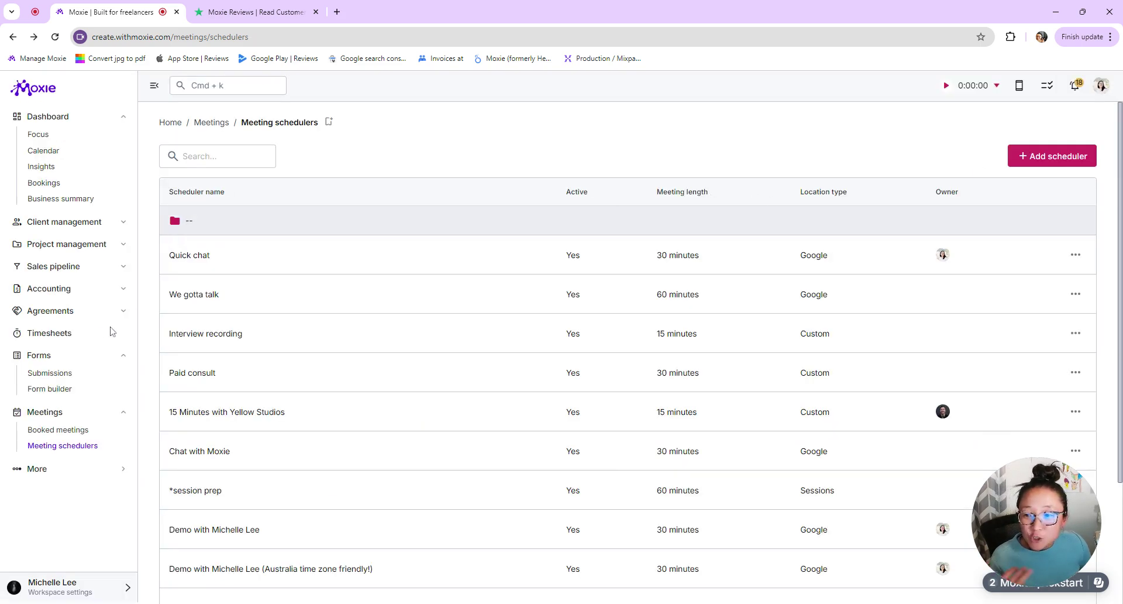
click(58, 310)
Open the NEW - Base Template from the agreement template folders.
click(55, 346)
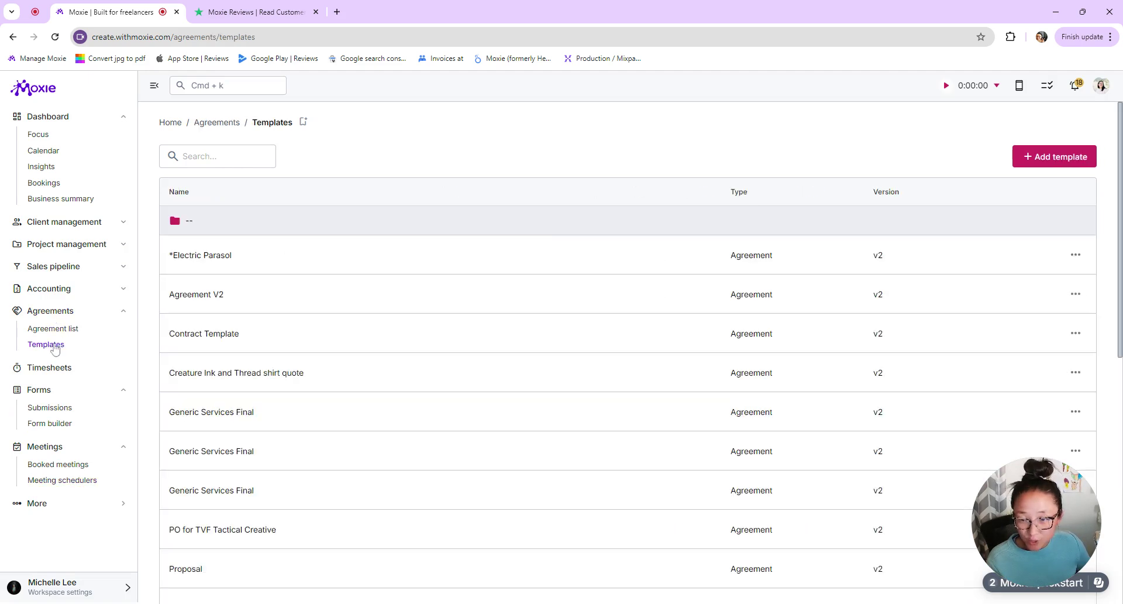
scroll(264, 534, down, 2)
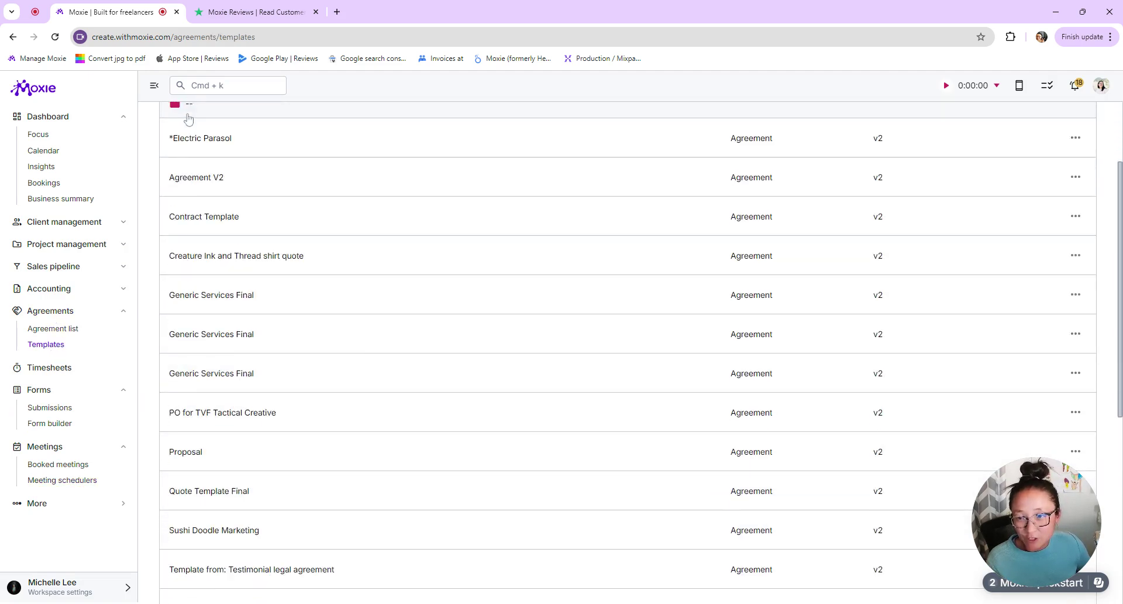
click(188, 114)
click(294, 336)
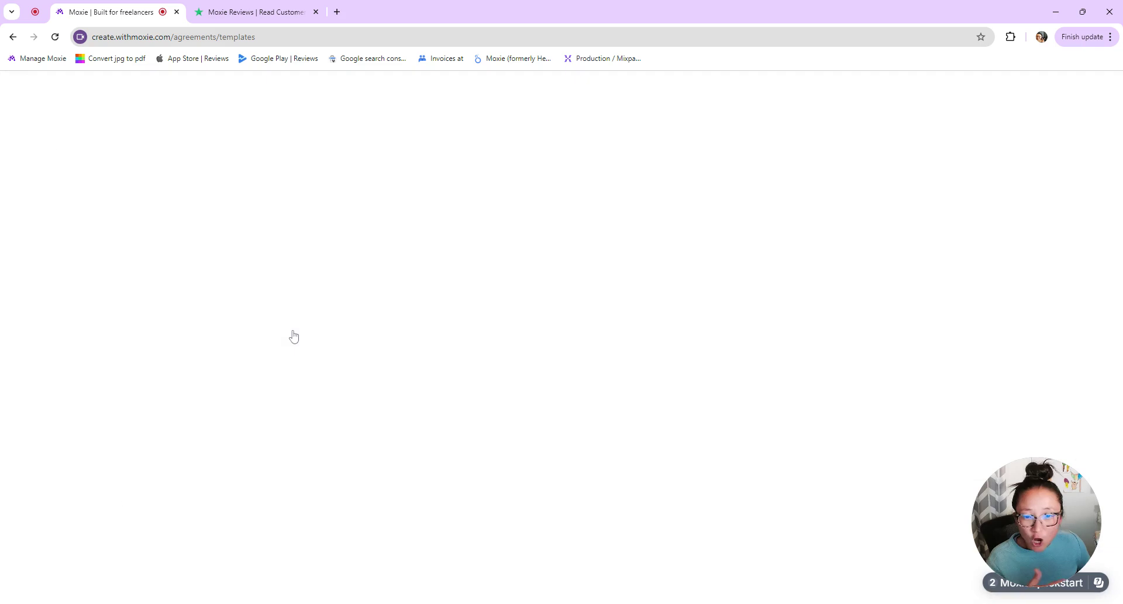
Scroll through the template's sections and pricing options down to the Contract Terms page.
scroll(774, 331, down, 3)
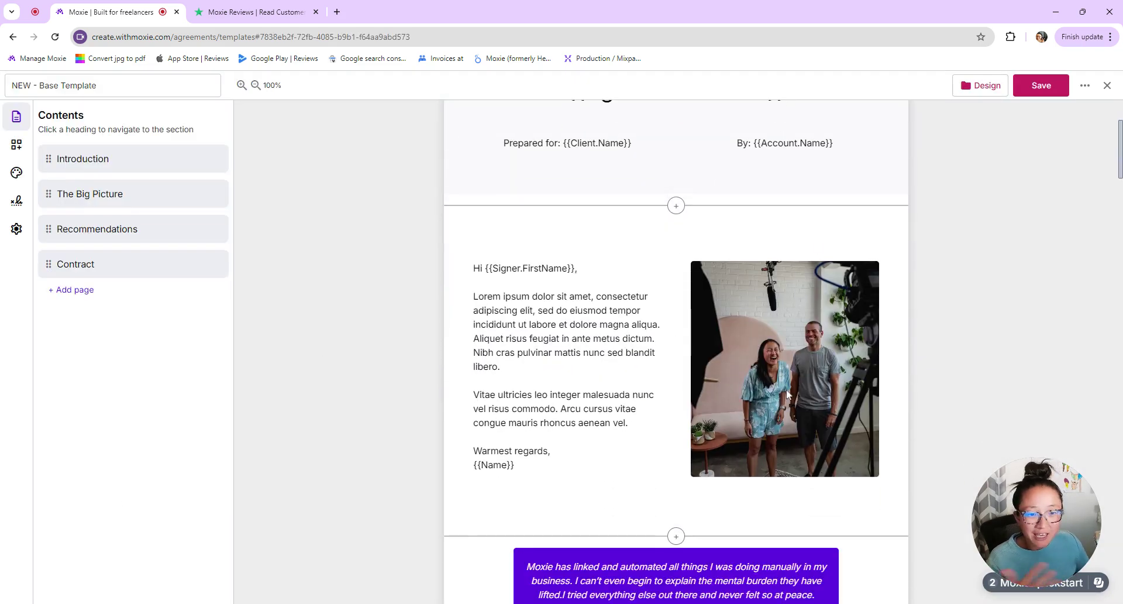
scroll(786, 395, down, 15)
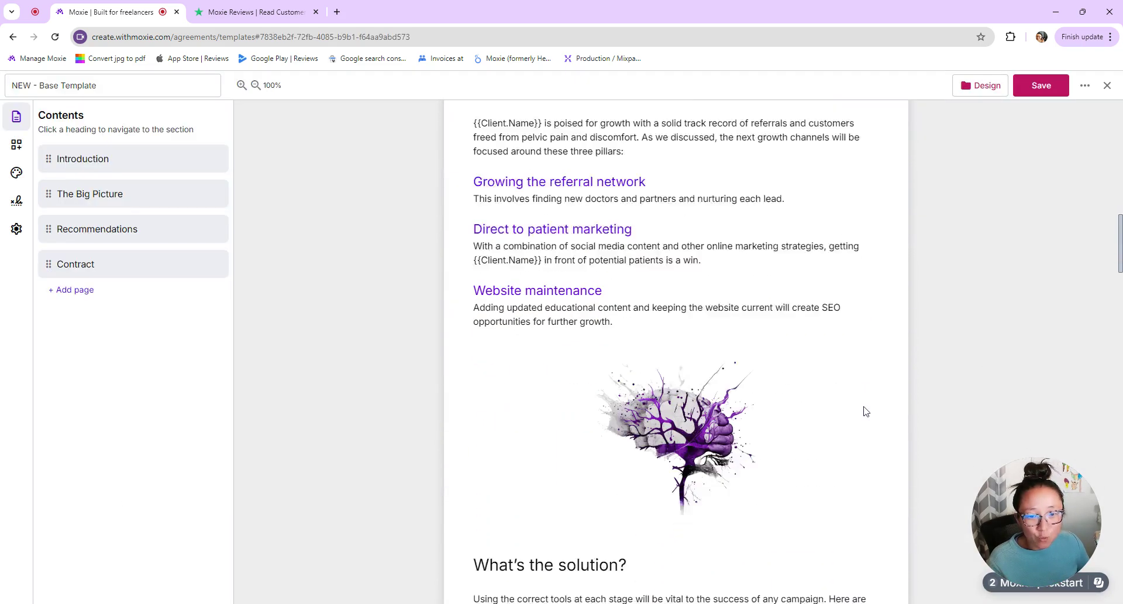
scroll(679, 246, down, 2)
scroll(643, 264, up, 2)
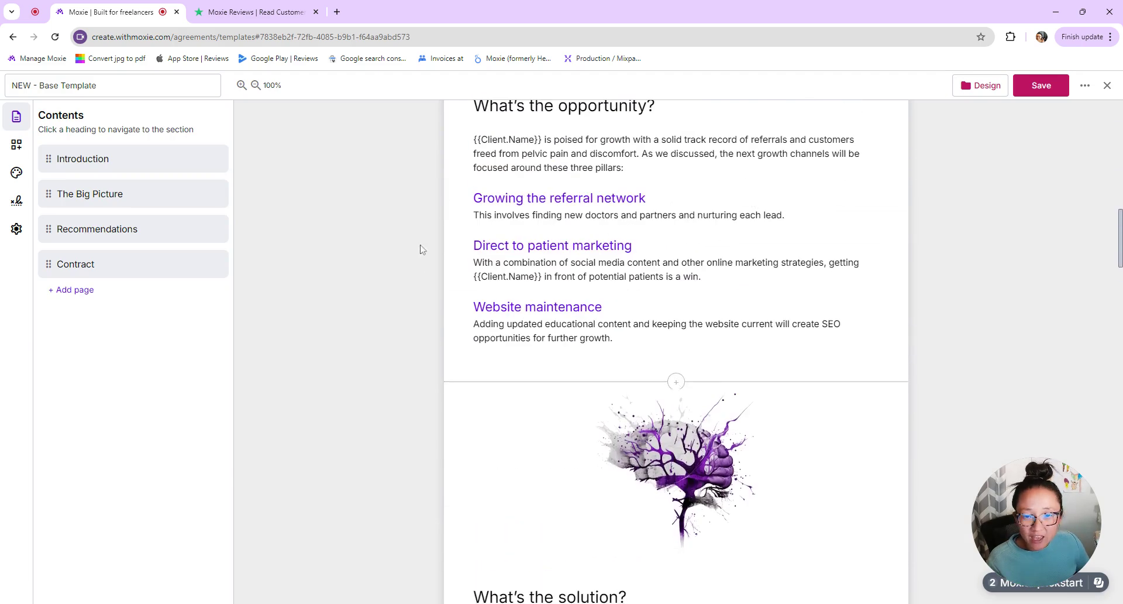
scroll(697, 391, down, 5)
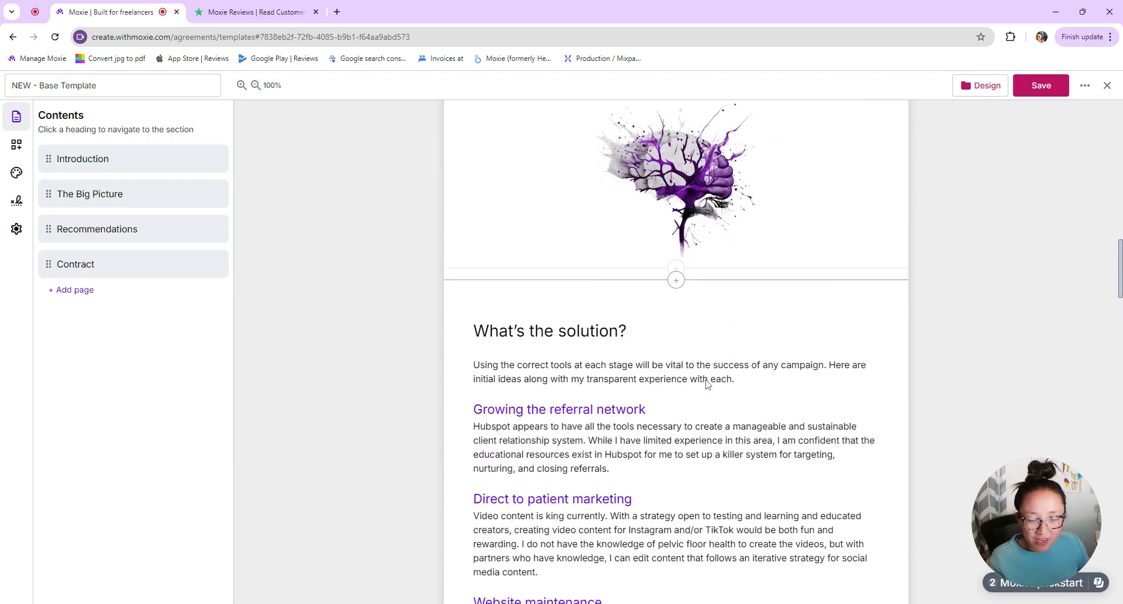
scroll(706, 383, down, 17)
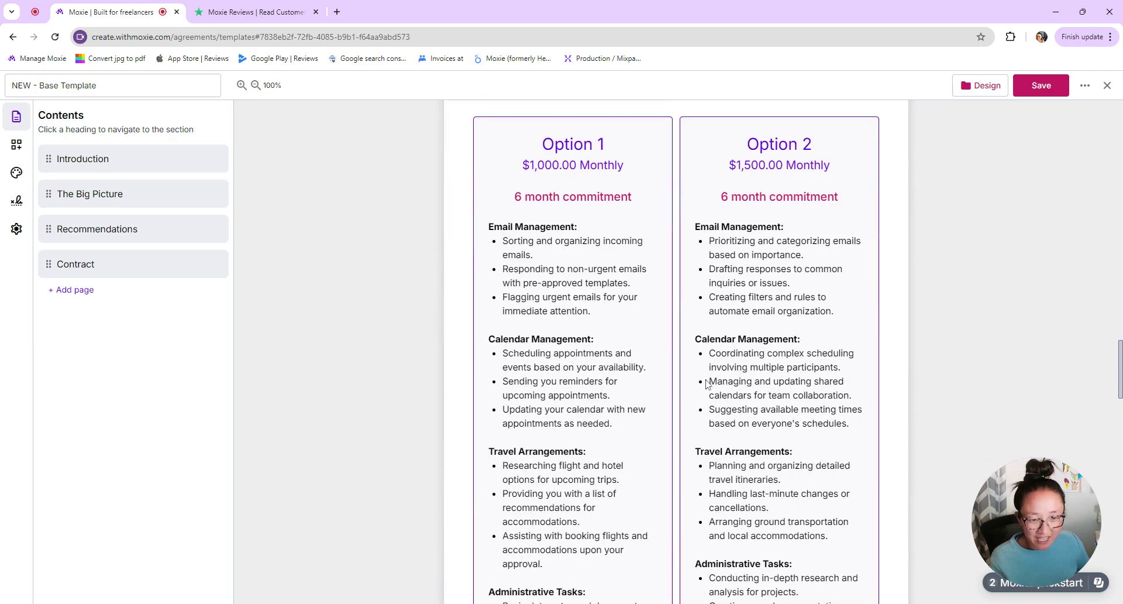
scroll(647, 427, down, 6)
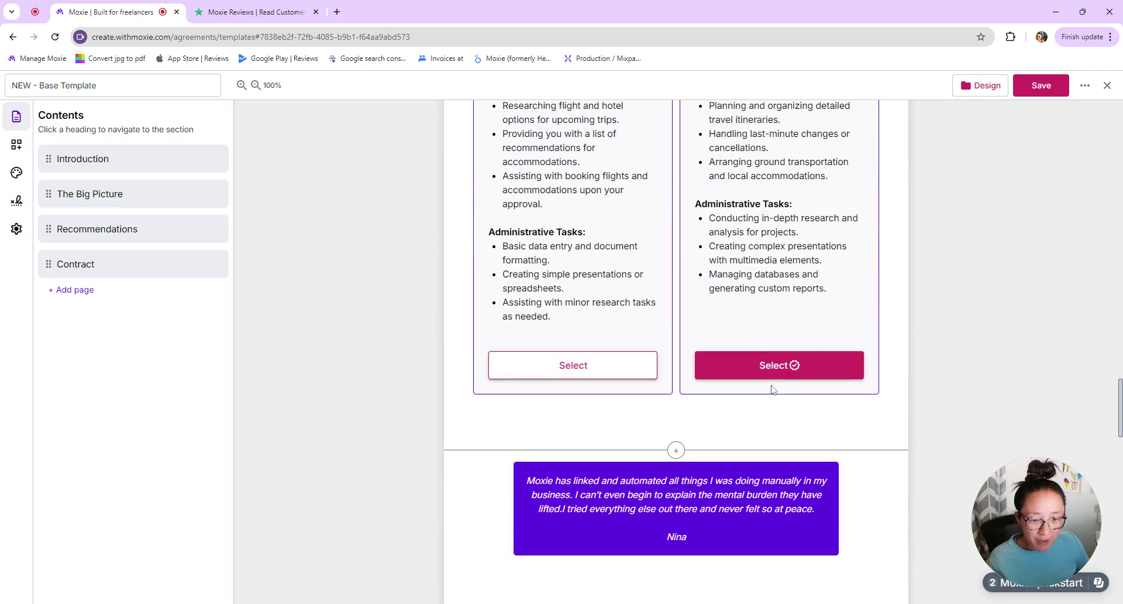
scroll(772, 388, up, 8)
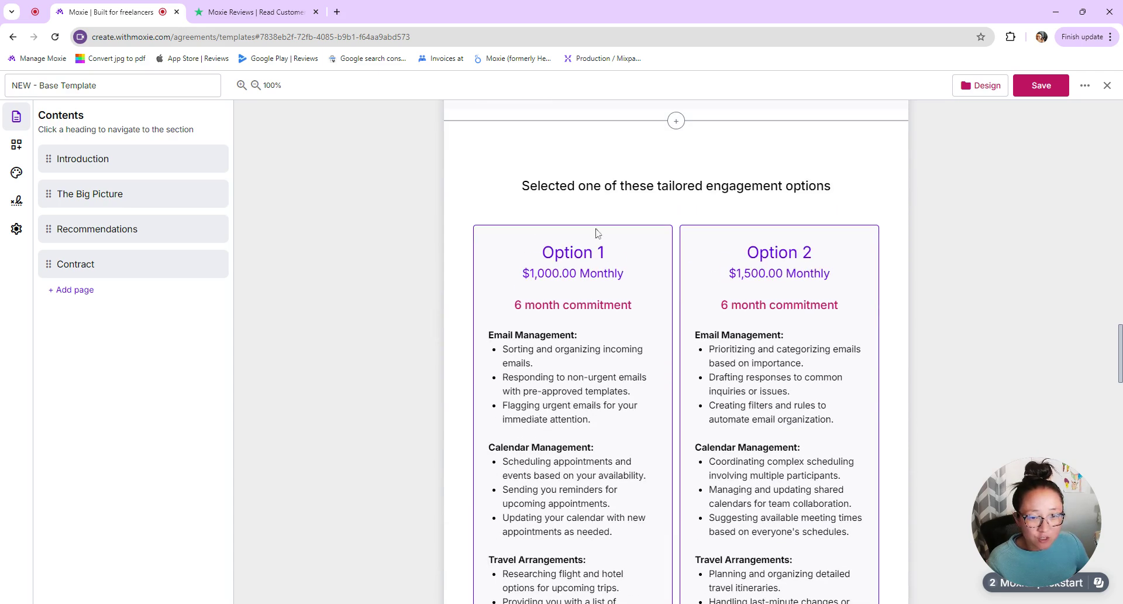
scroll(859, 315, down, 14)
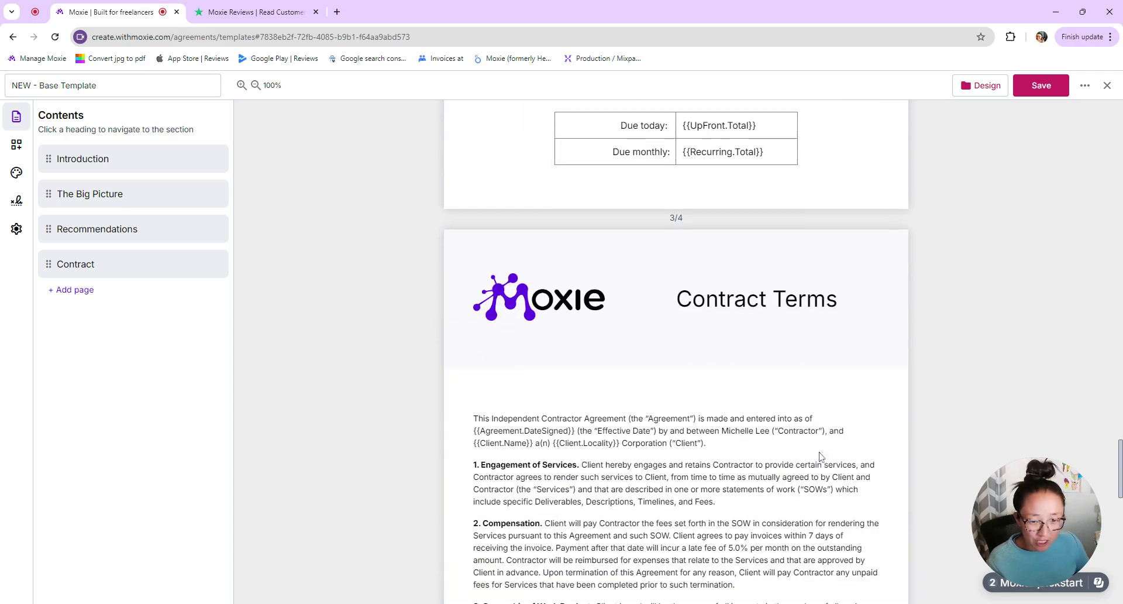
Inspect the services pricing block settings, then scroll the contract down to clause 14, Entire Agreement.
click(17, 144)
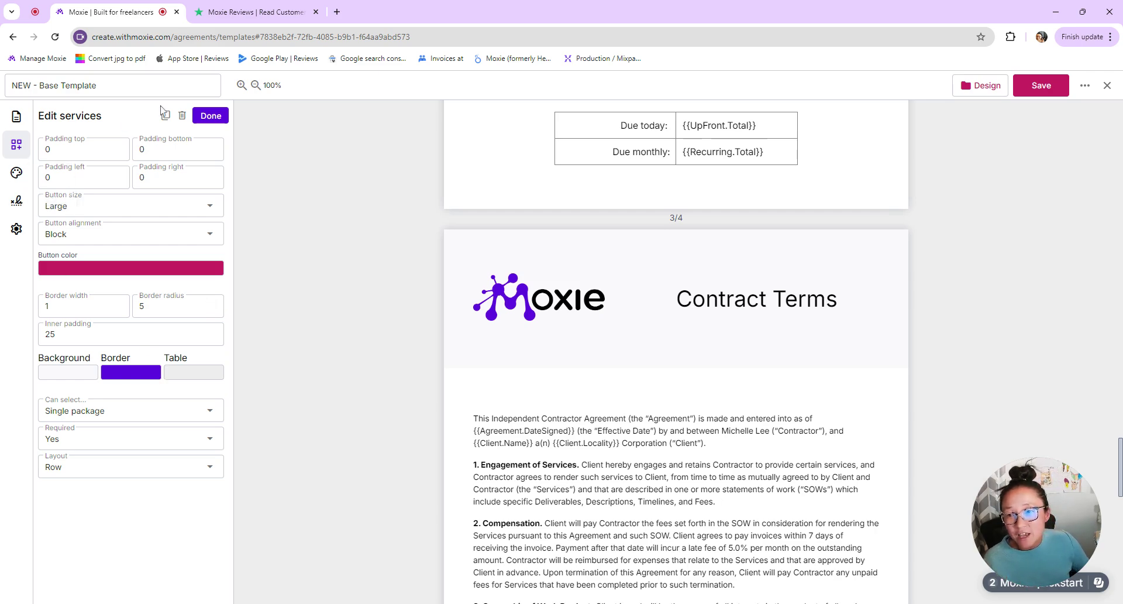
click(206, 115)
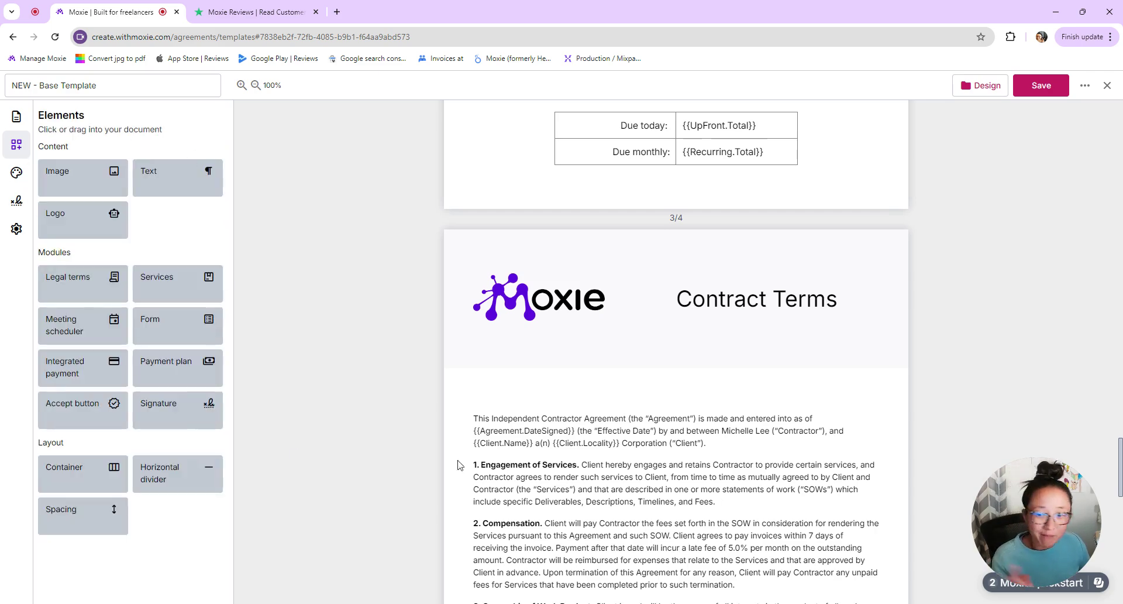
mouse_move(582, 458)
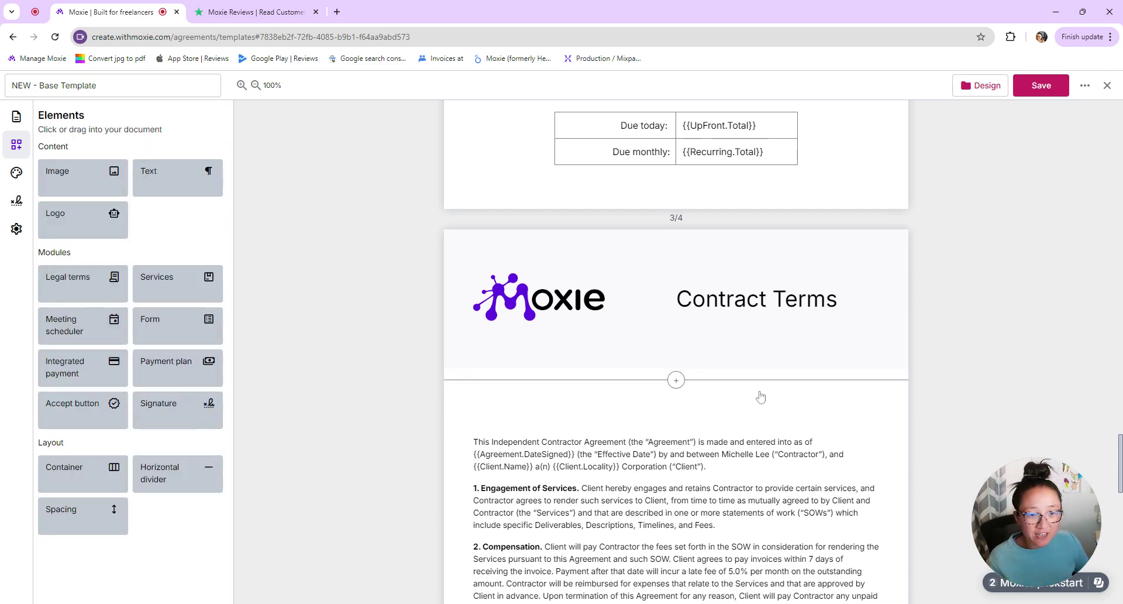
scroll(761, 397, down, 10)
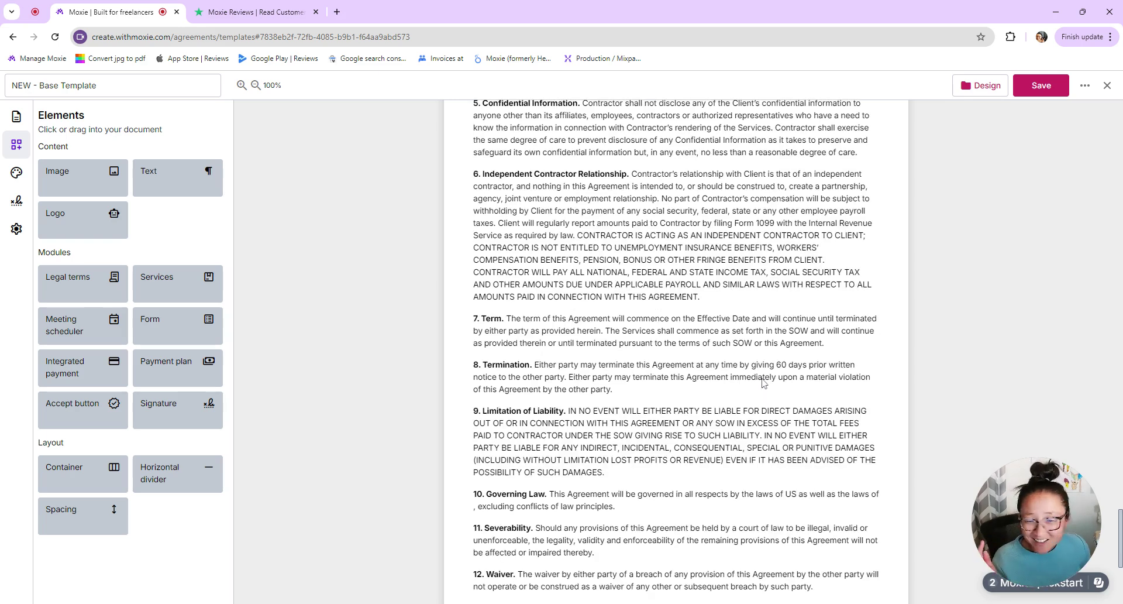
scroll(723, 397, down, 5)
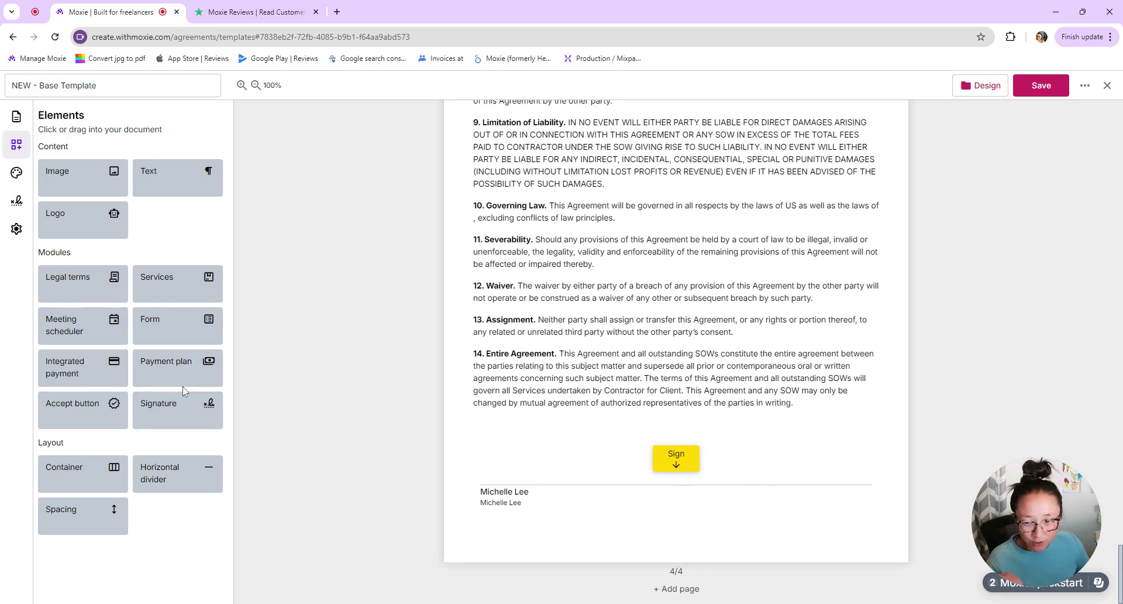
click(99, 384)
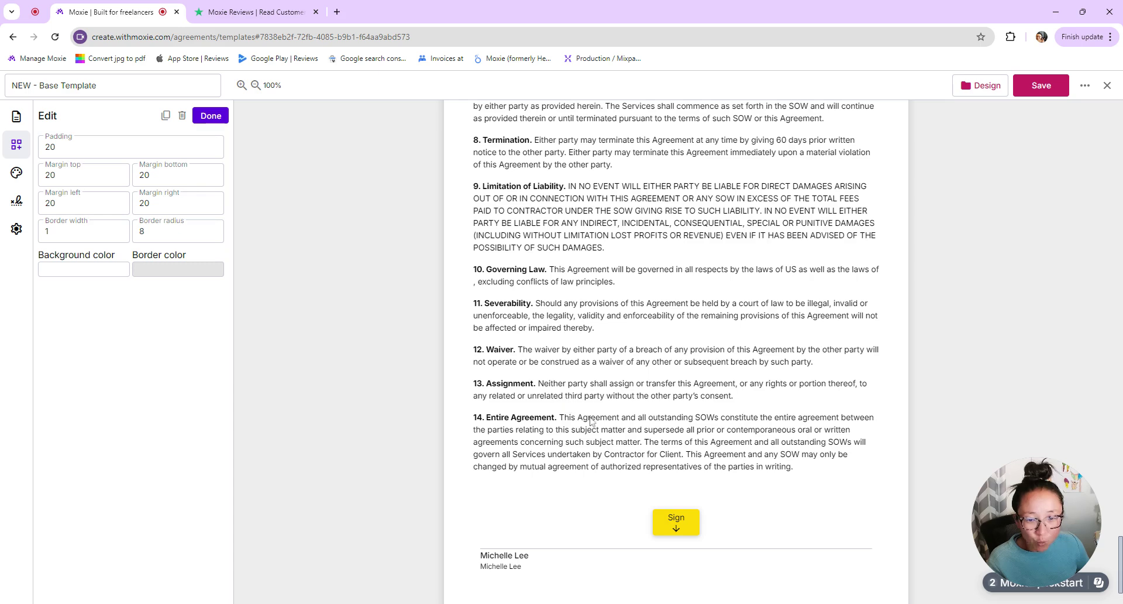
scroll(699, 464, down, 3)
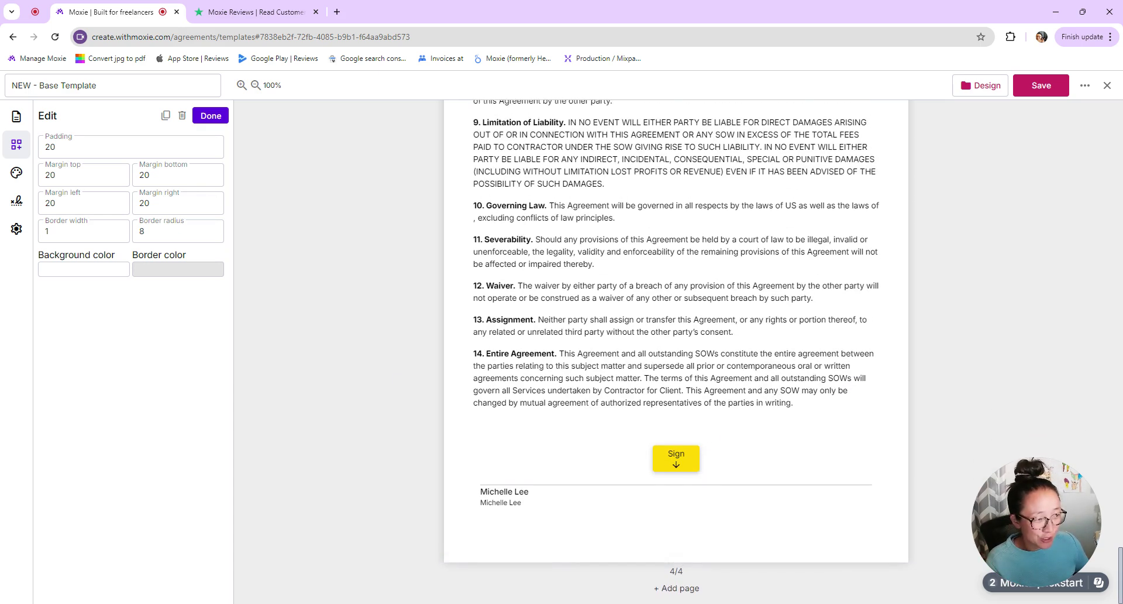
Close the template editor and open the Tasks list under Project management.
click(1107, 85)
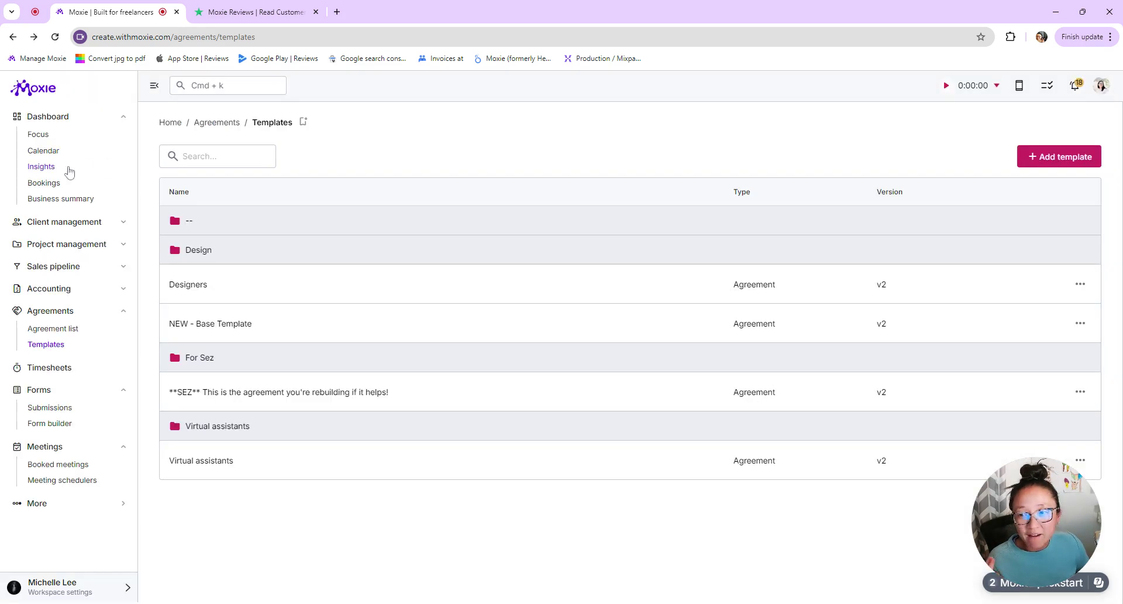
click(59, 246)
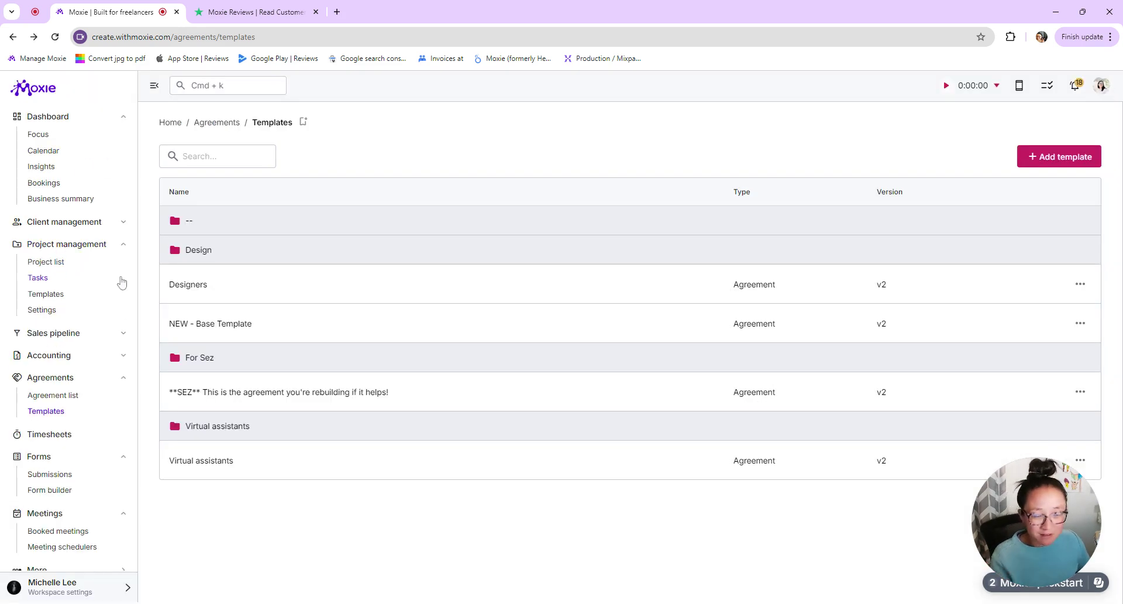
click(64, 268)
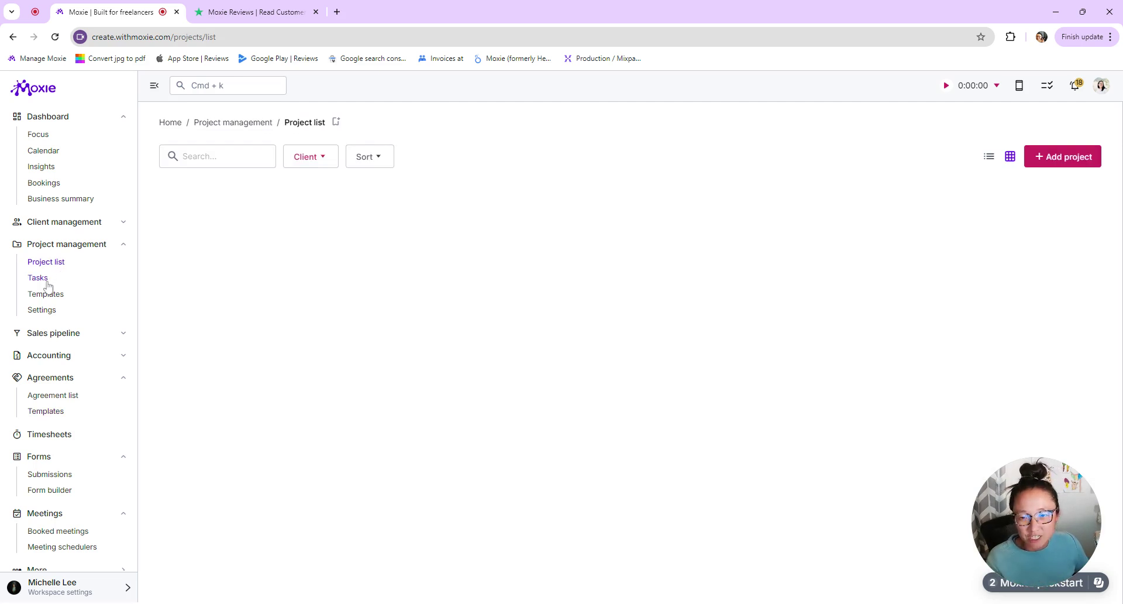
click(41, 278)
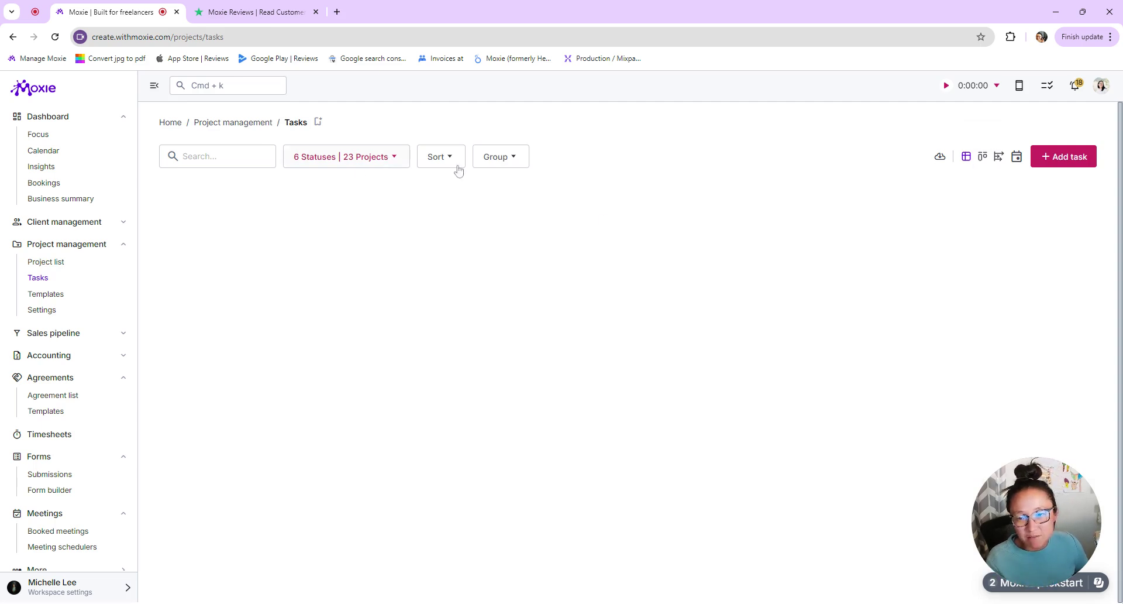
Filter tasks to *Your best client, then switch through Kanban, Timeline and Calendar views.
click(354, 164)
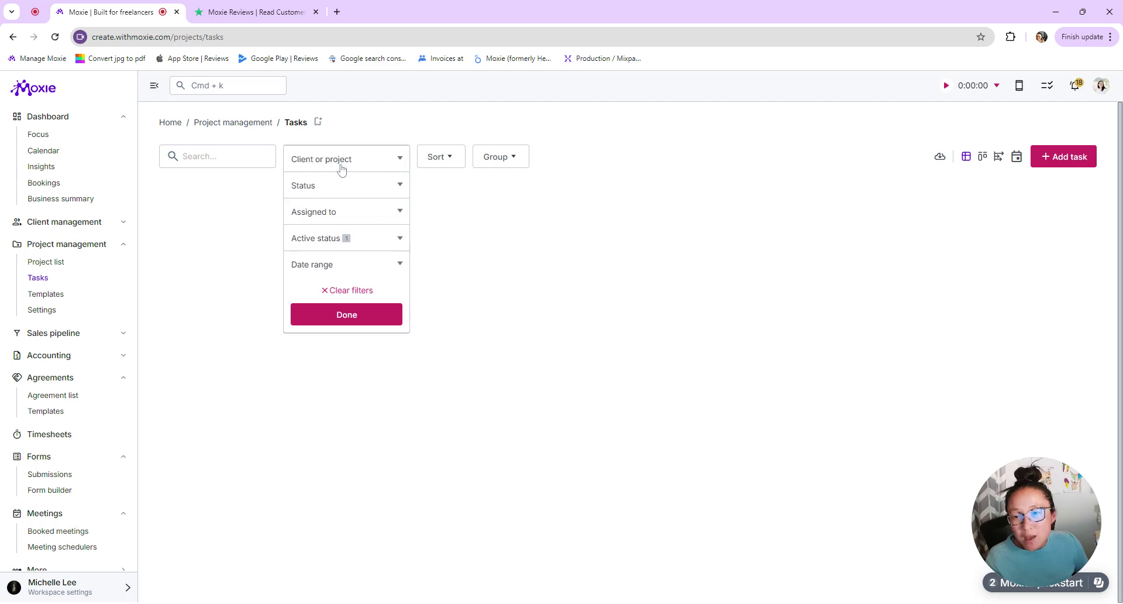
click(340, 166)
click(311, 207)
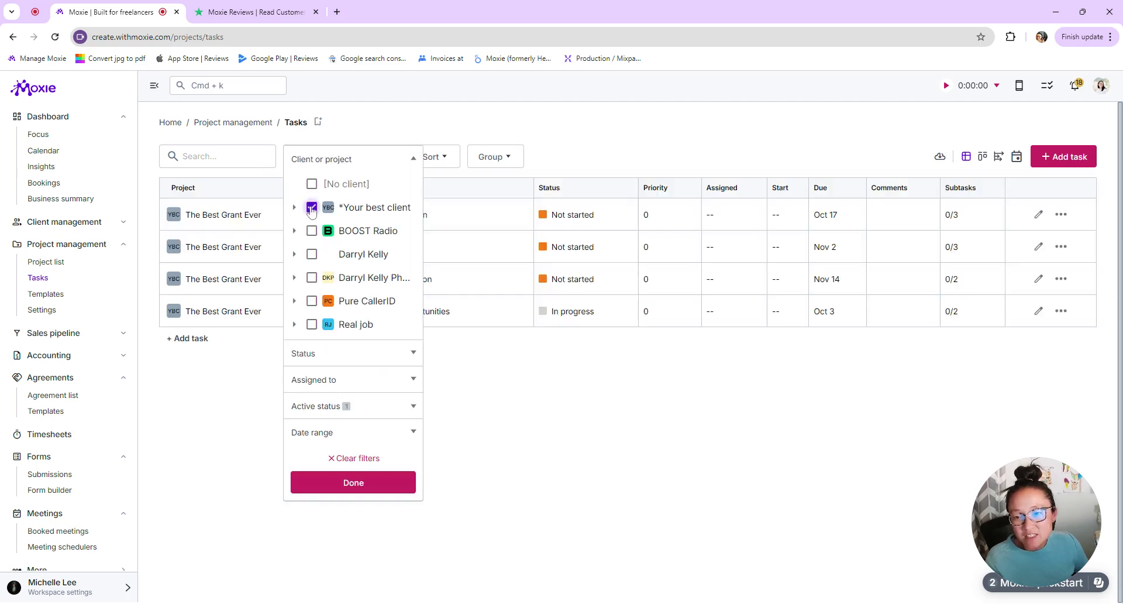
click(655, 153)
click(982, 156)
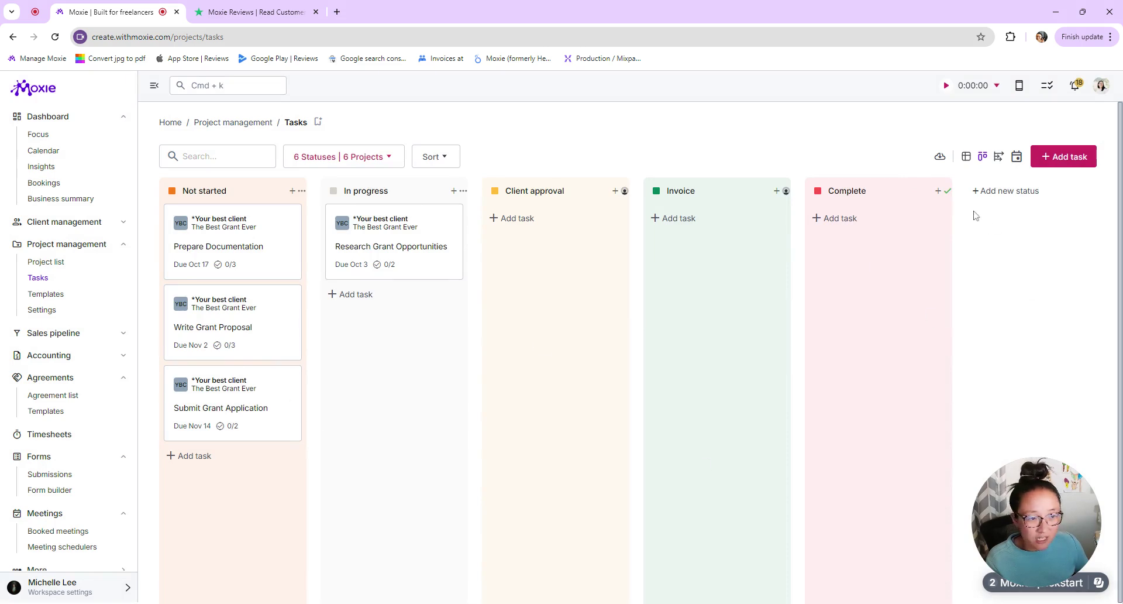
click(999, 158)
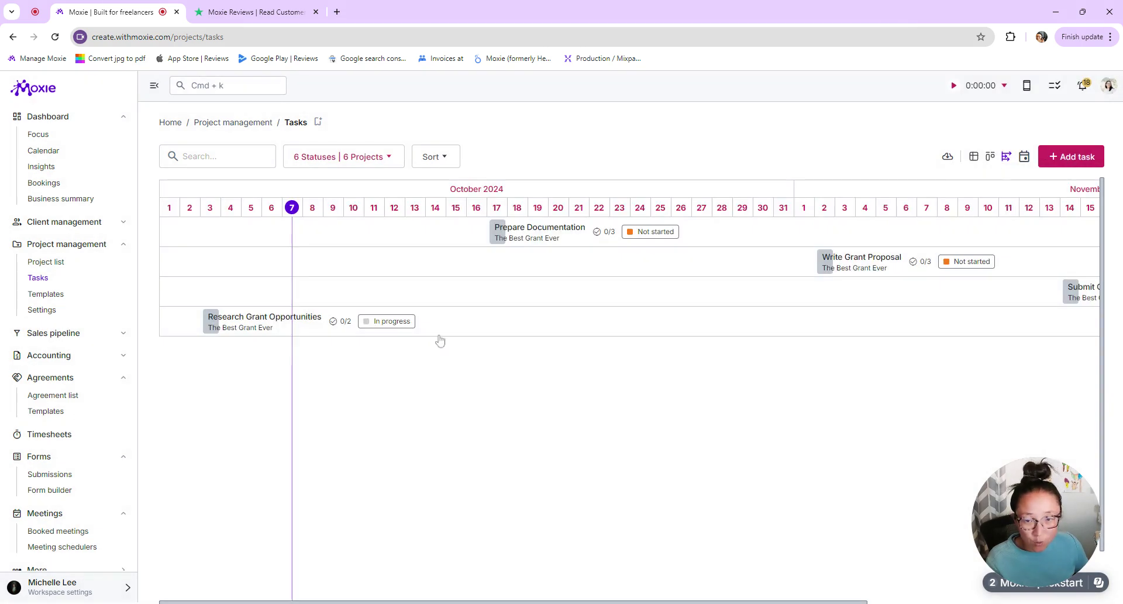
click(1027, 162)
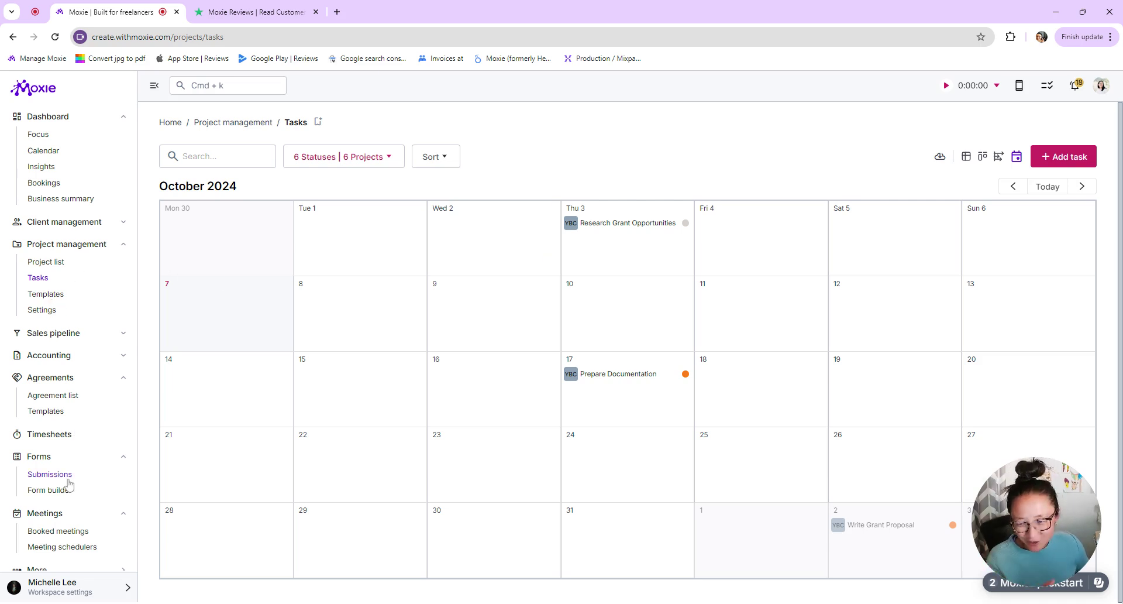
In Accounting > Invoices, start an invoice for *Your best client, then back out at the invoice-type choice.
click(51, 357)
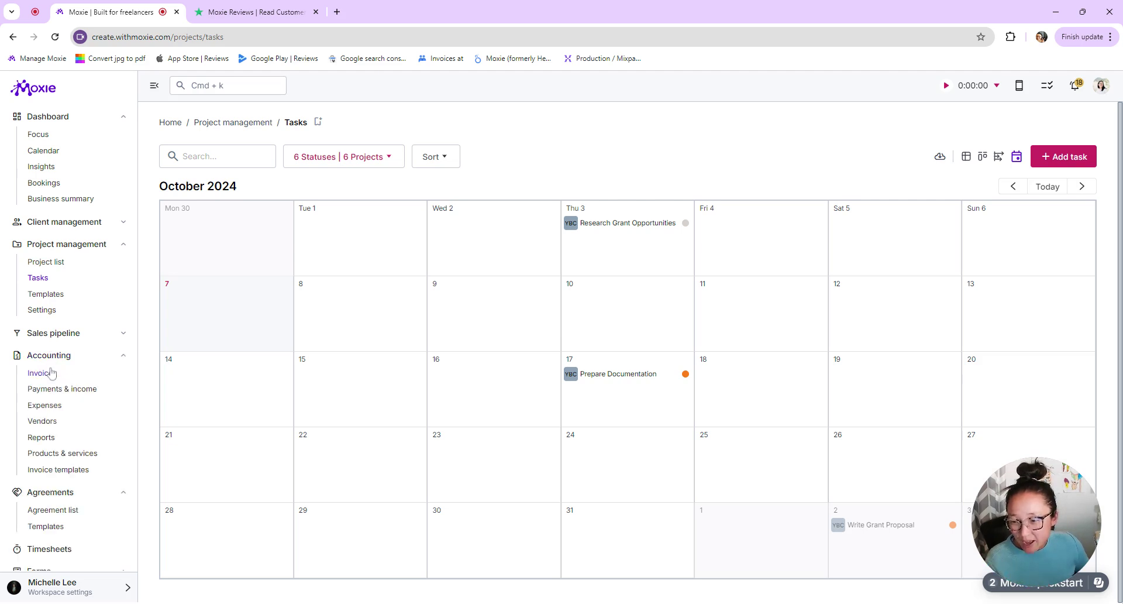
click(52, 377)
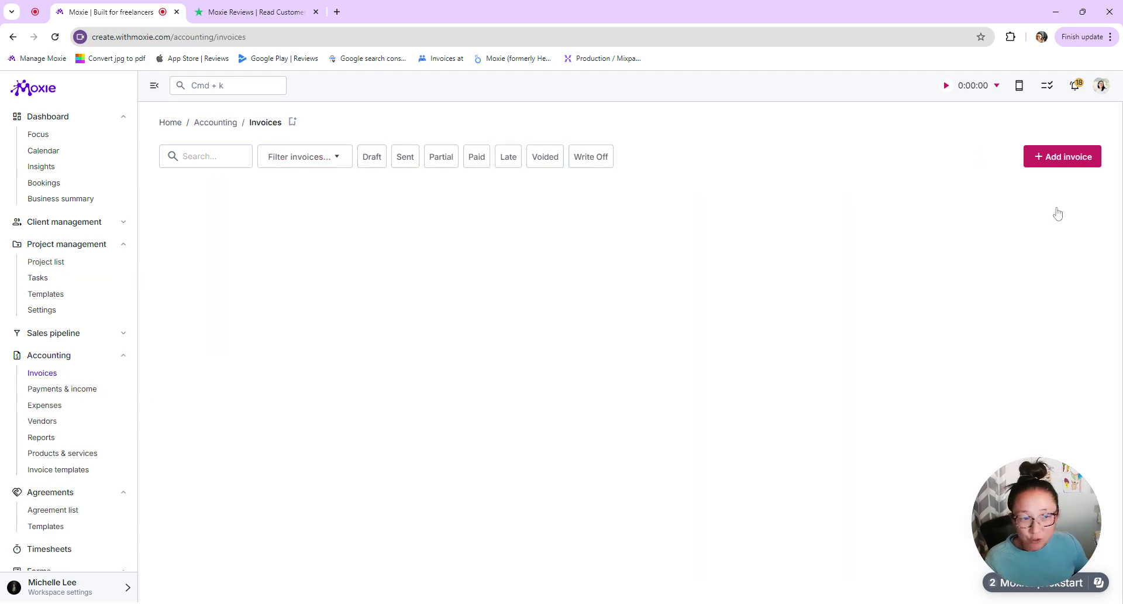
click(1077, 163)
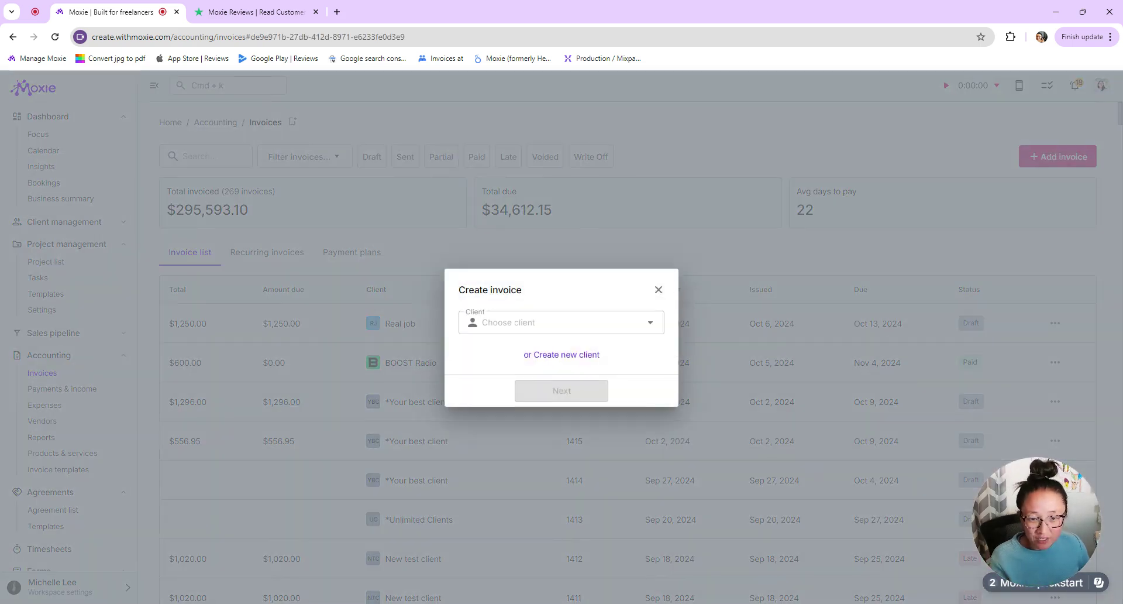
click(507, 323)
click(507, 350)
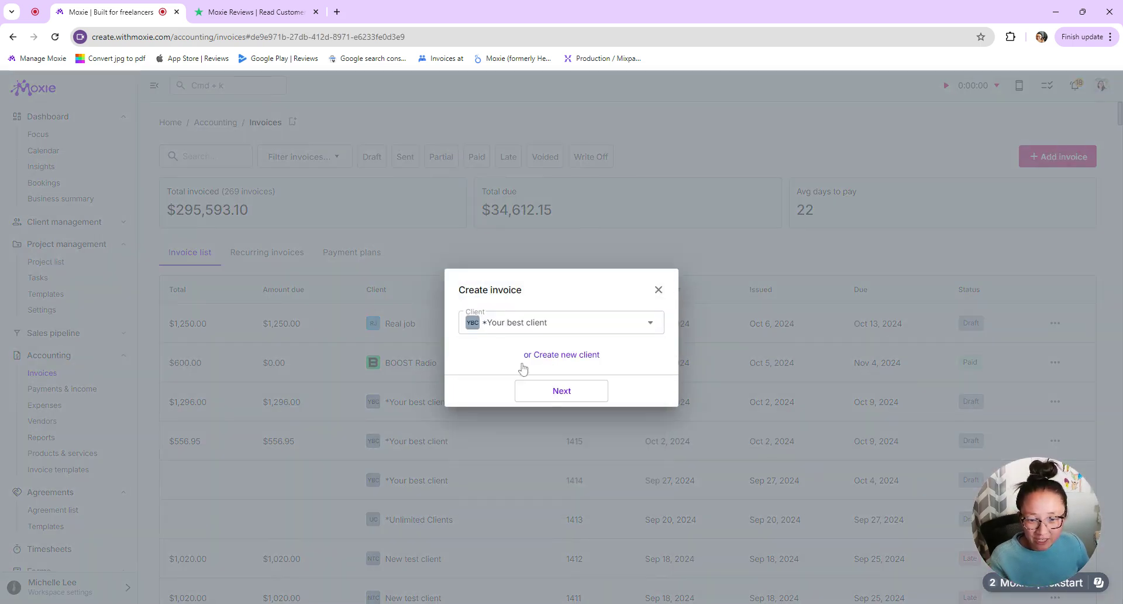
click(552, 392)
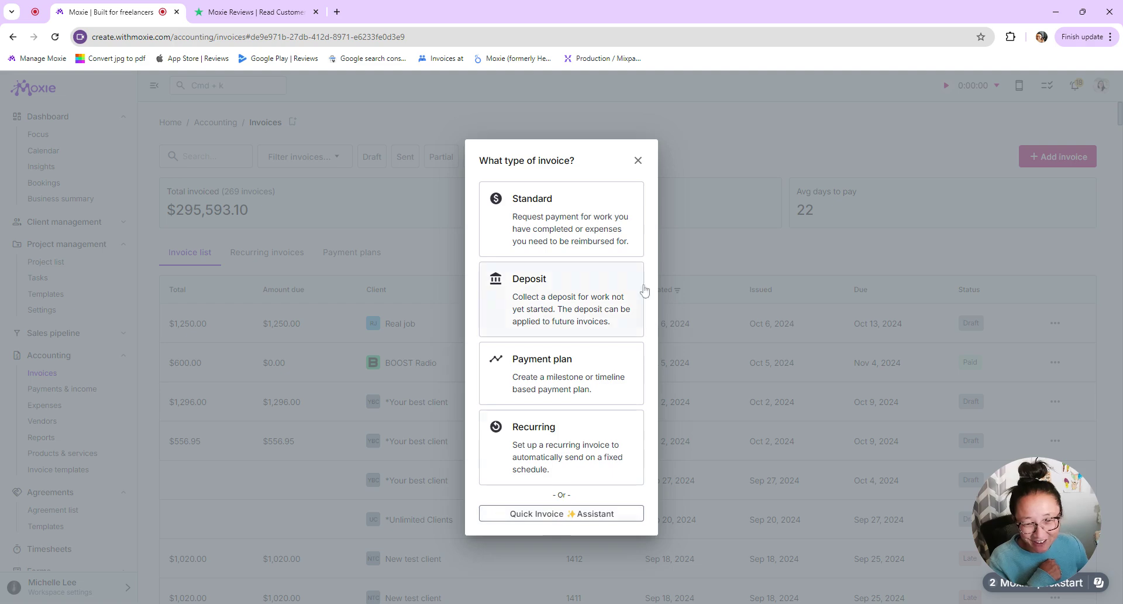
click(638, 160)
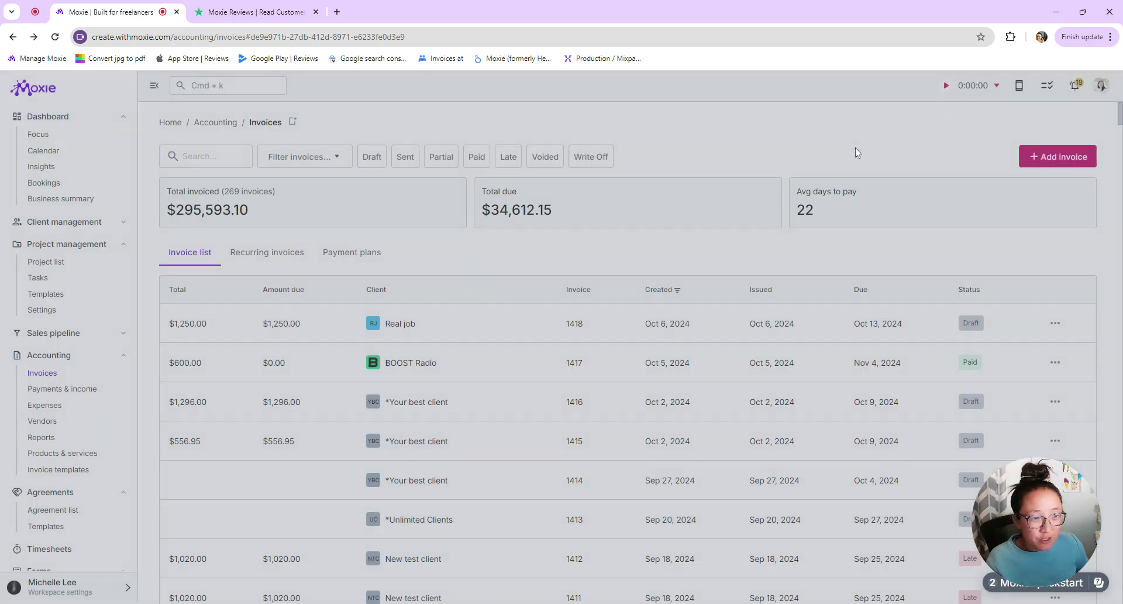
Start a timer for *Your best client, project The Best Grant Ever, task Prepare Documentation.
click(946, 85)
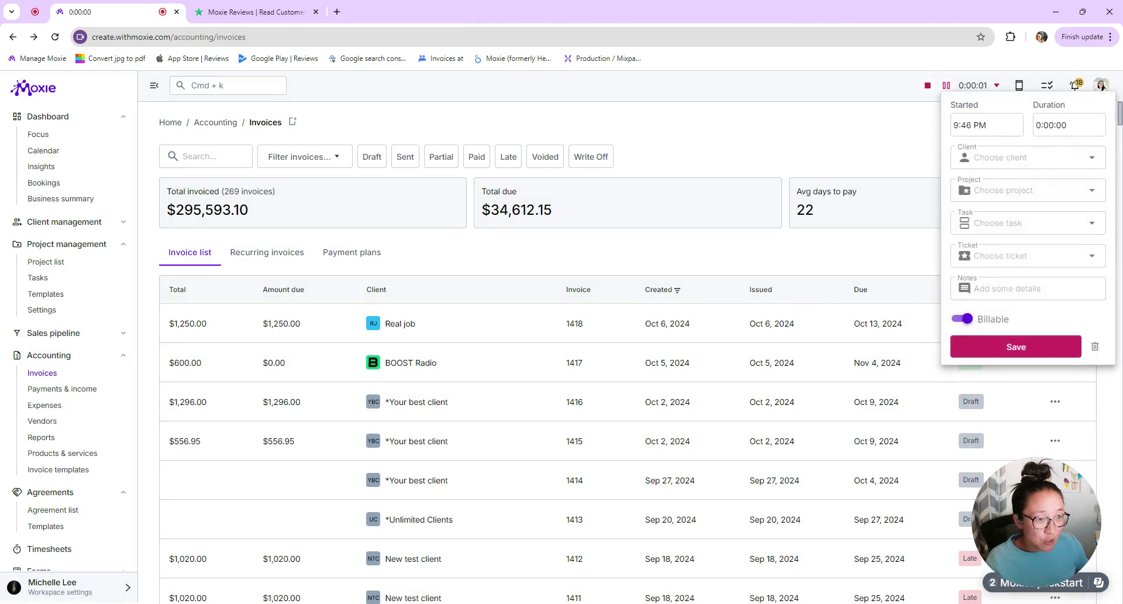
click(1092, 158)
click(987, 188)
click(994, 190)
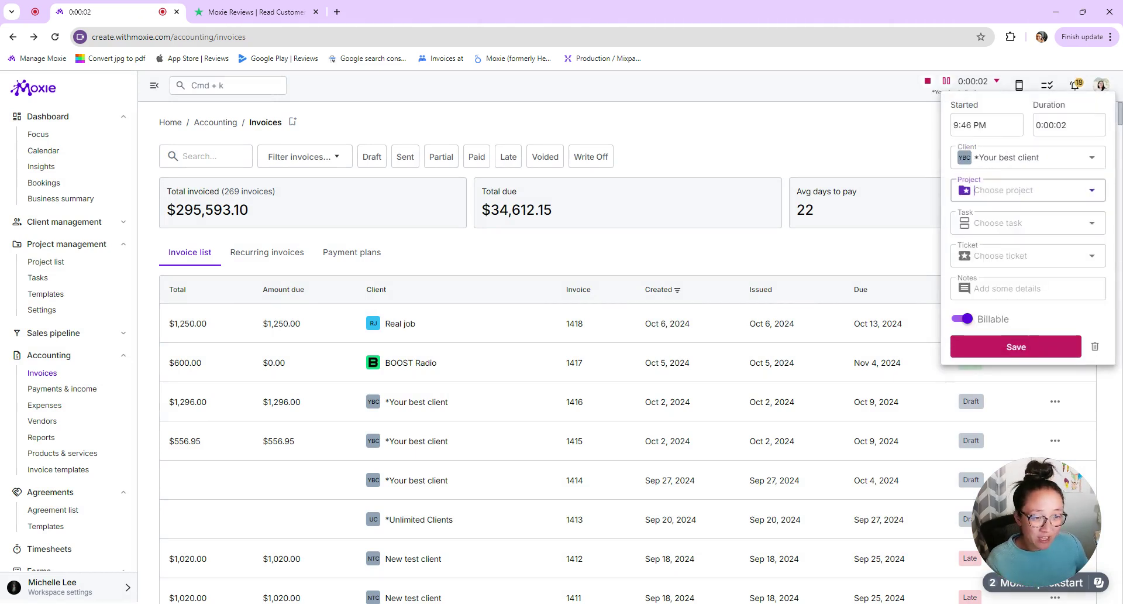
click(999, 265)
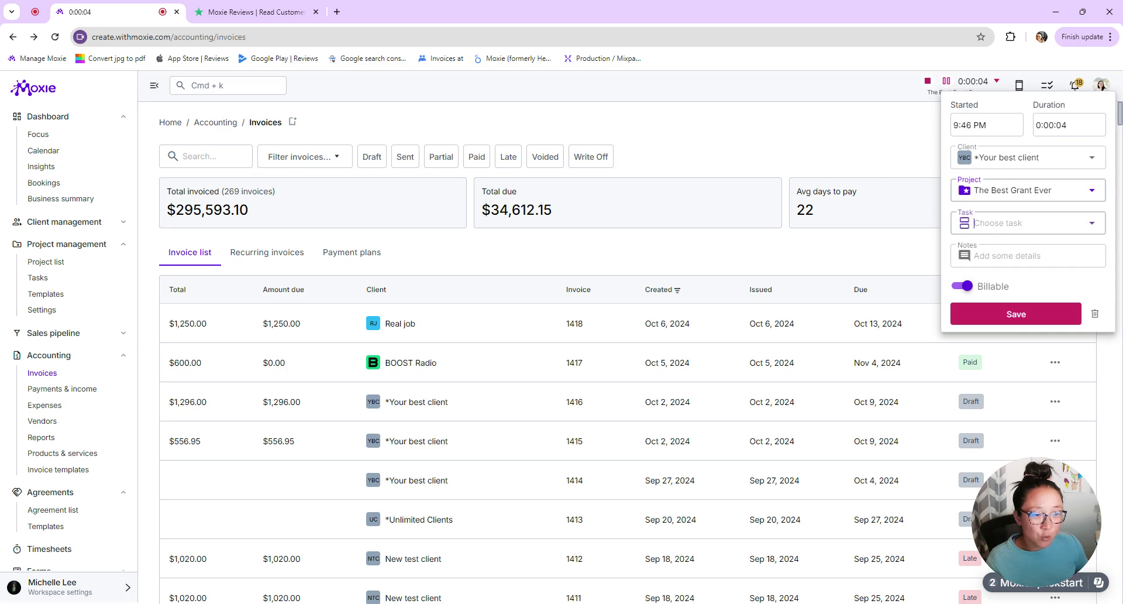
click(1012, 222)
click(1002, 253)
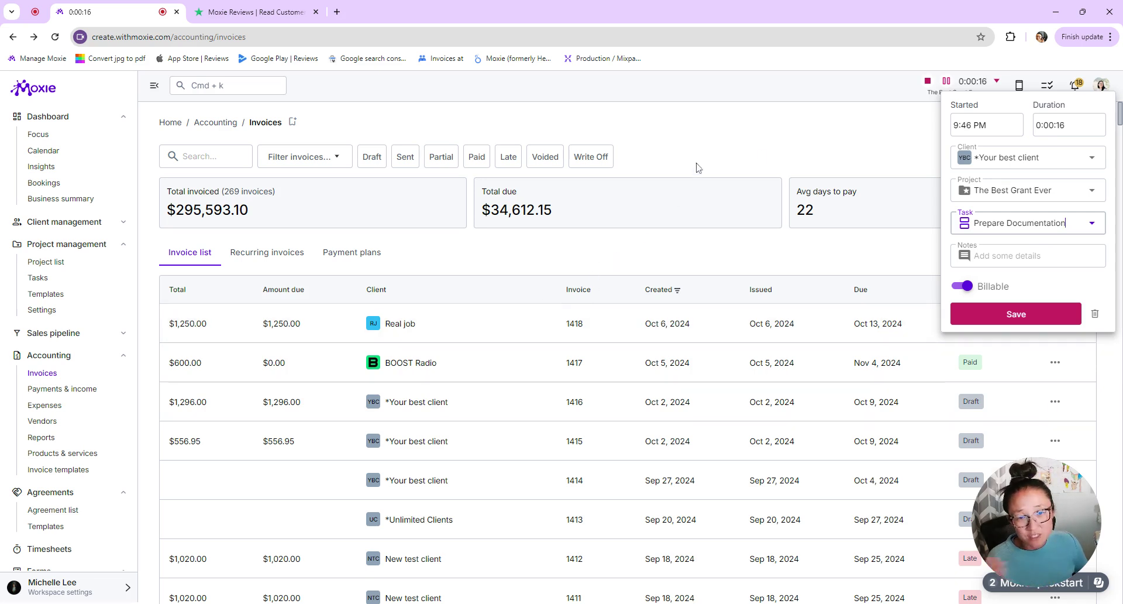
click(877, 127)
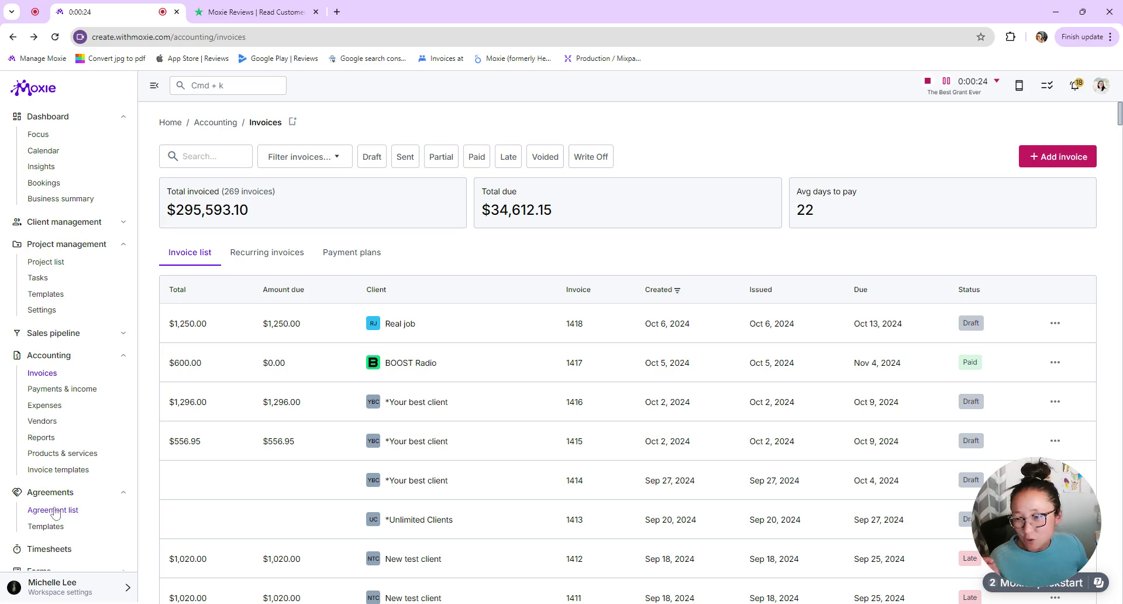
Open the client portal Customization settings to review its branding.
scroll(56, 513, down, 5)
click(41, 531)
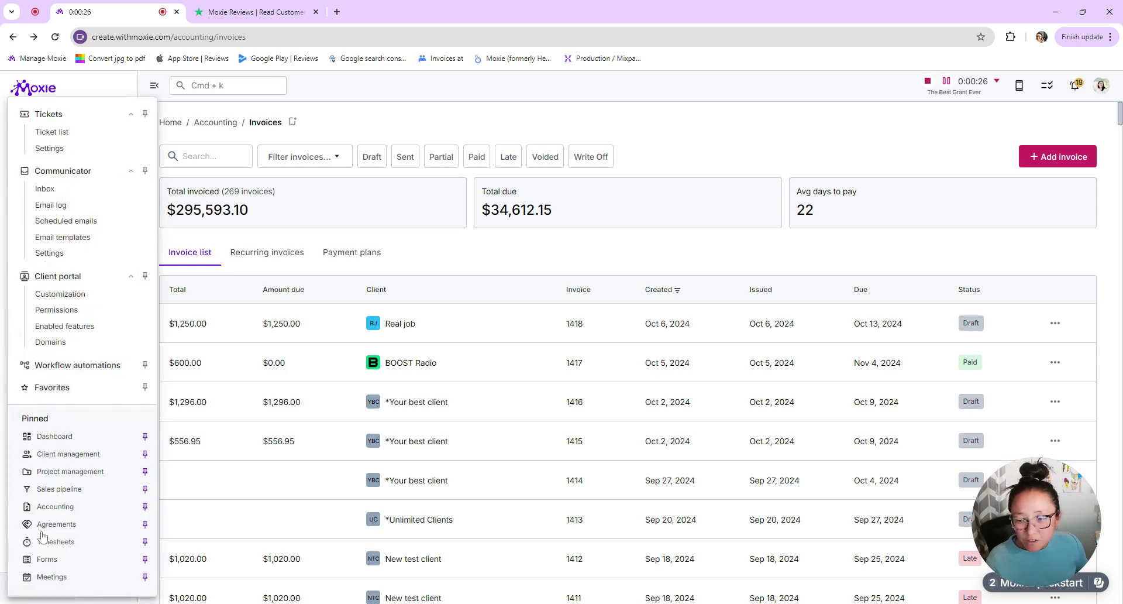
click(60, 297)
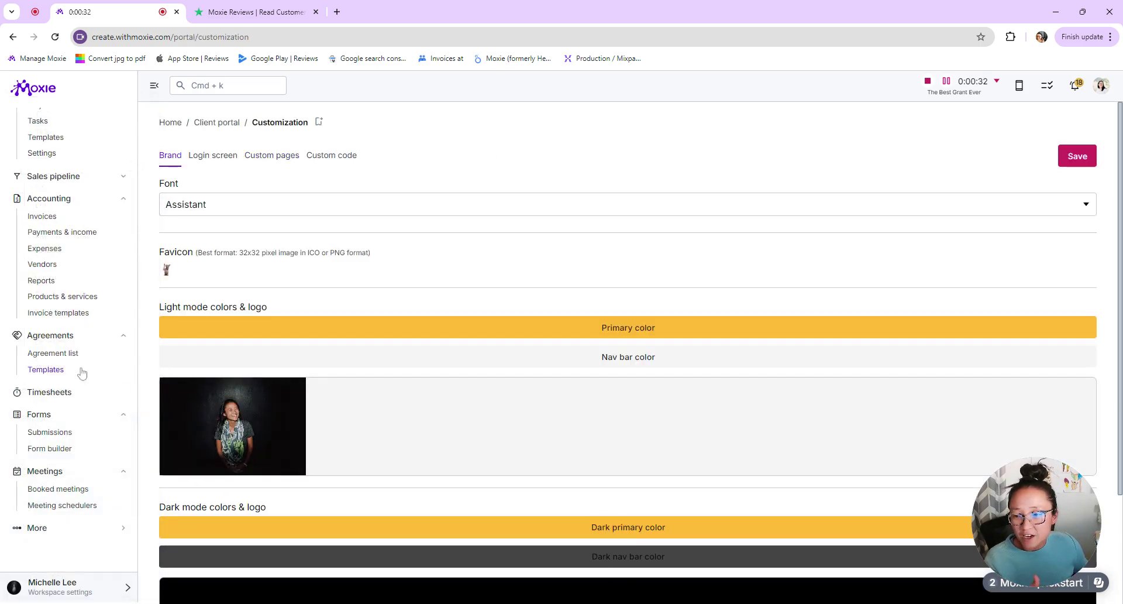
Go to the portal Permissions list and open the actions menu for *Your best client.
scroll(559, 378, down, 2)
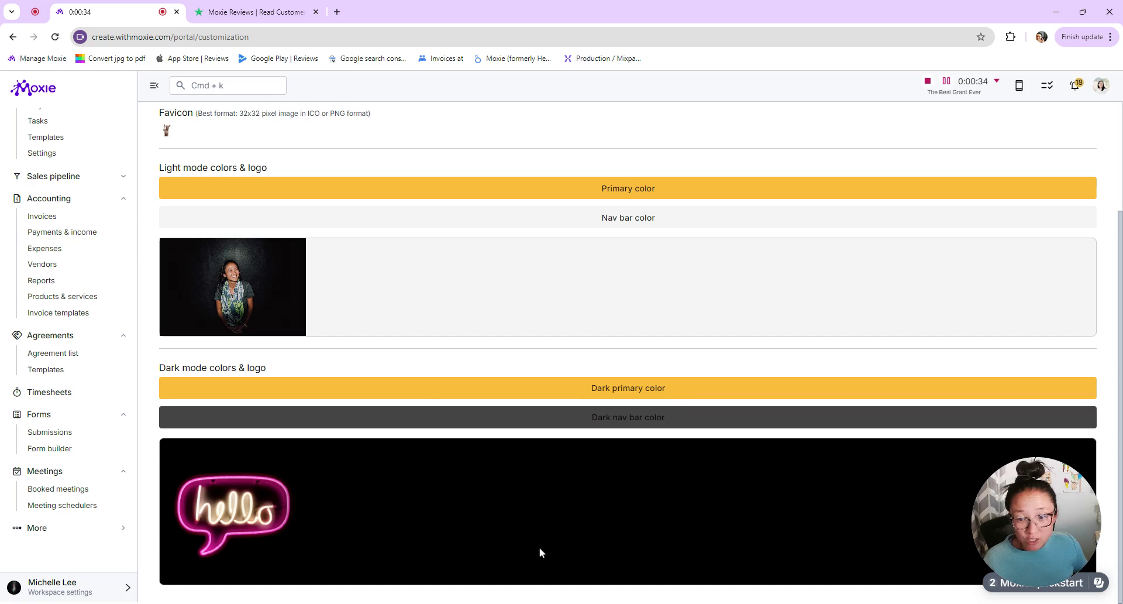
click(37, 527)
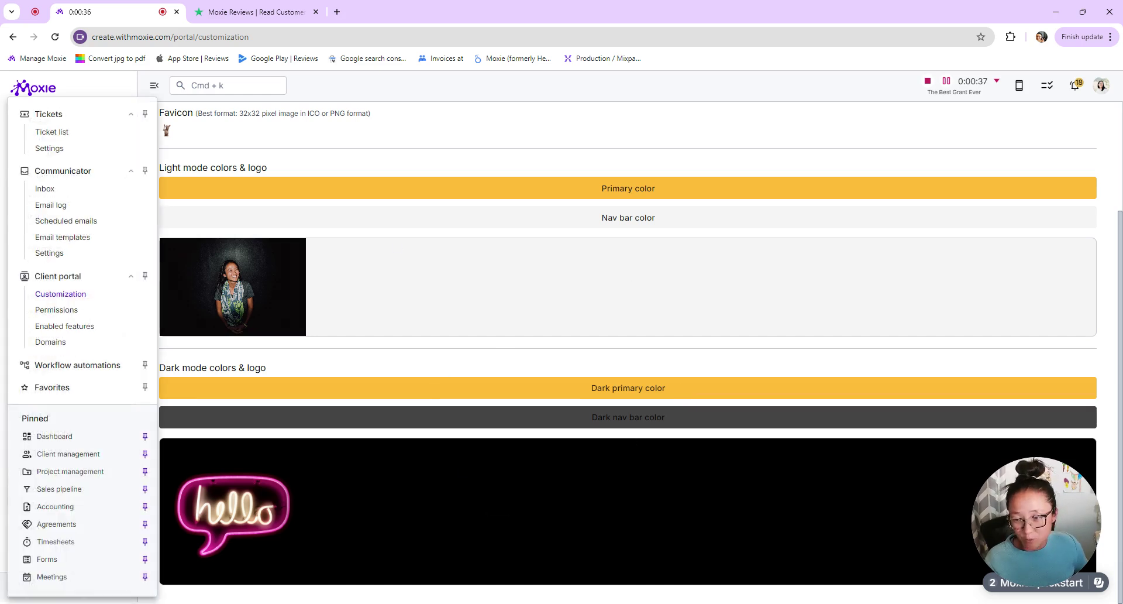
click(64, 311)
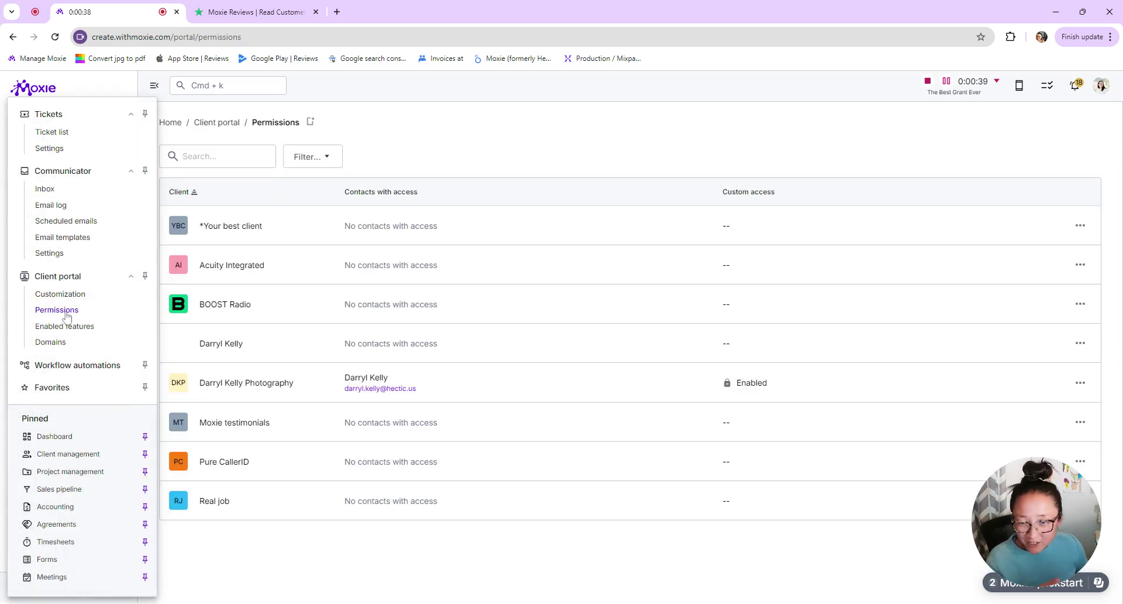
click(1080, 226)
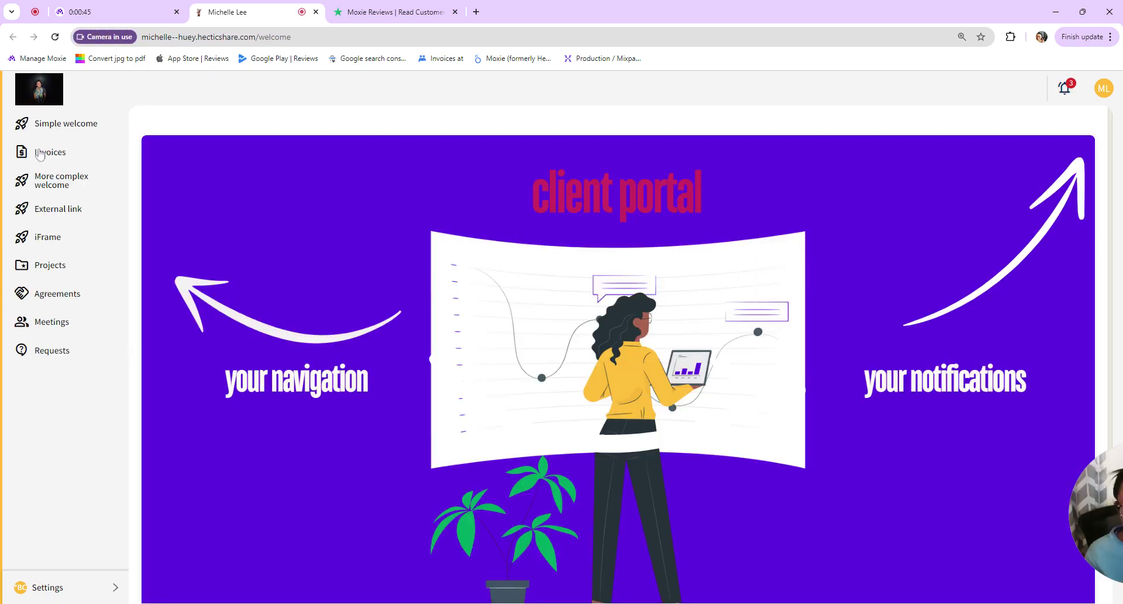
Browse the client's Invoices, Projects and Agreements in the portal, then return to the Moxie tab.
click(47, 153)
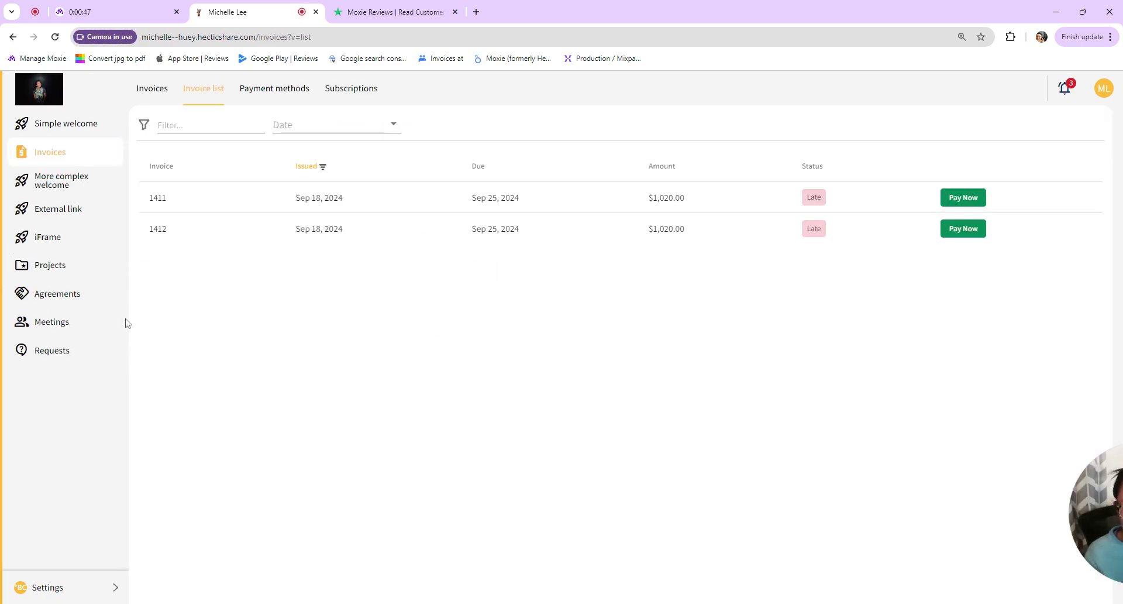
click(52, 268)
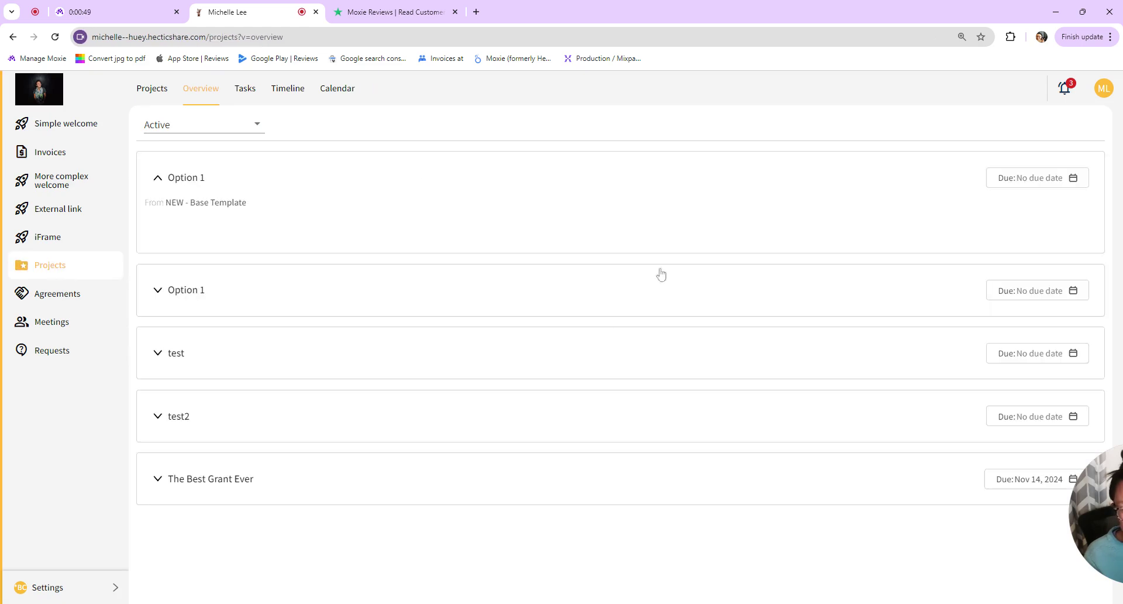
click(62, 297)
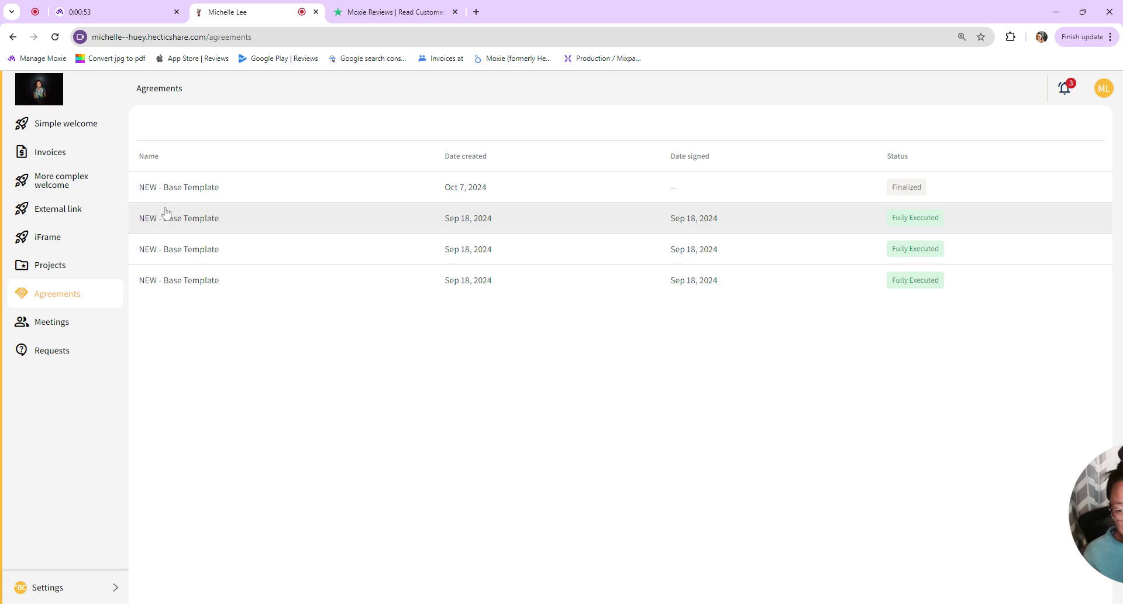
click(108, 12)
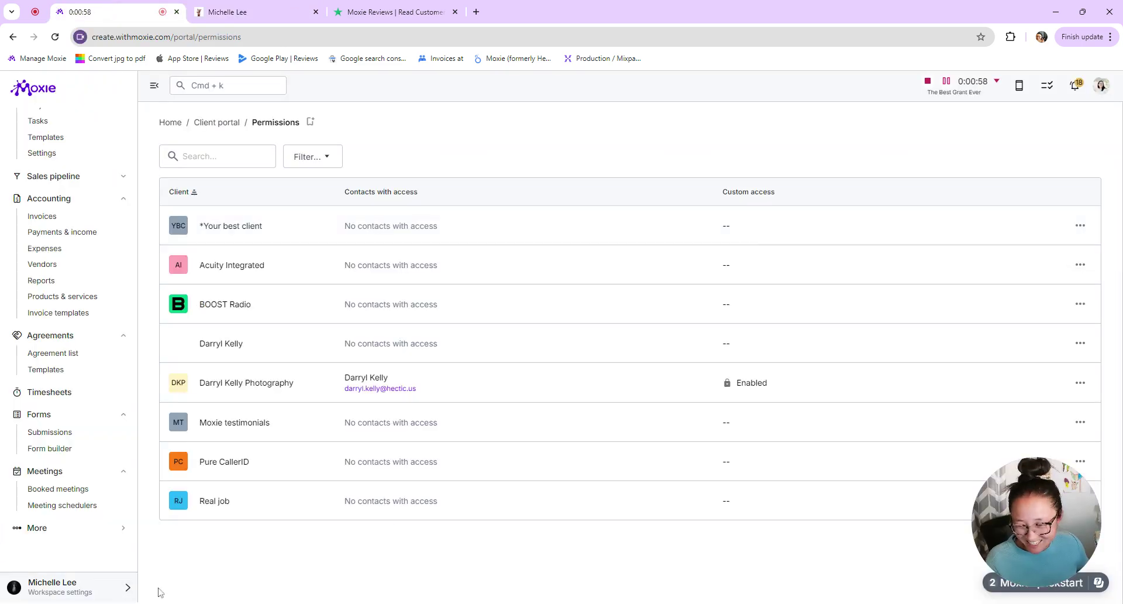
Show the Team members page and check the Invite user options without inviting anyone.
click(80, 594)
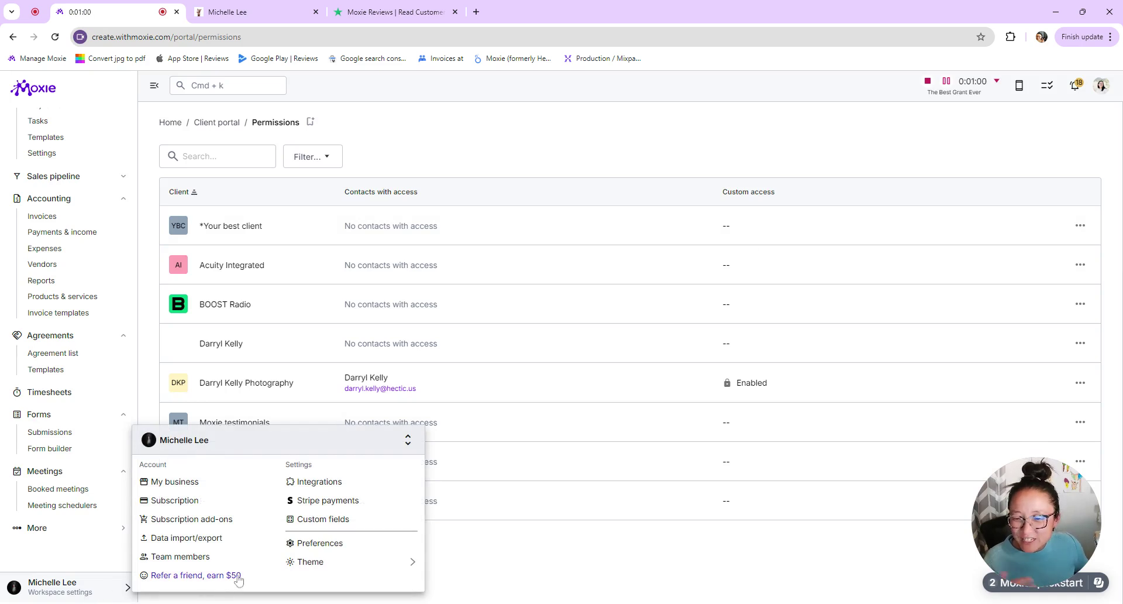
click(190, 562)
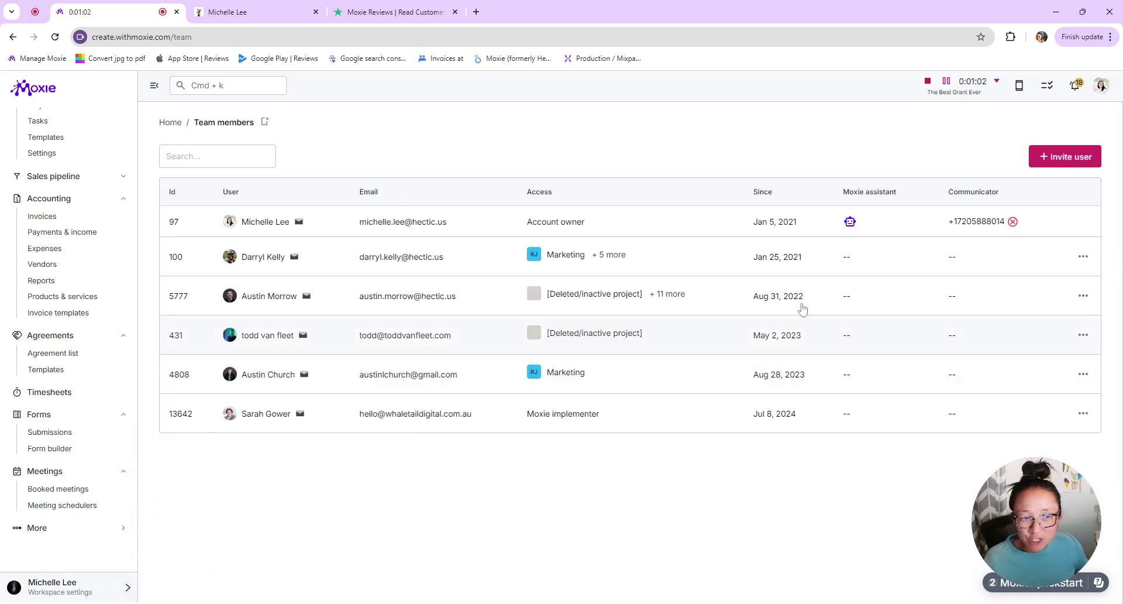
click(1065, 155)
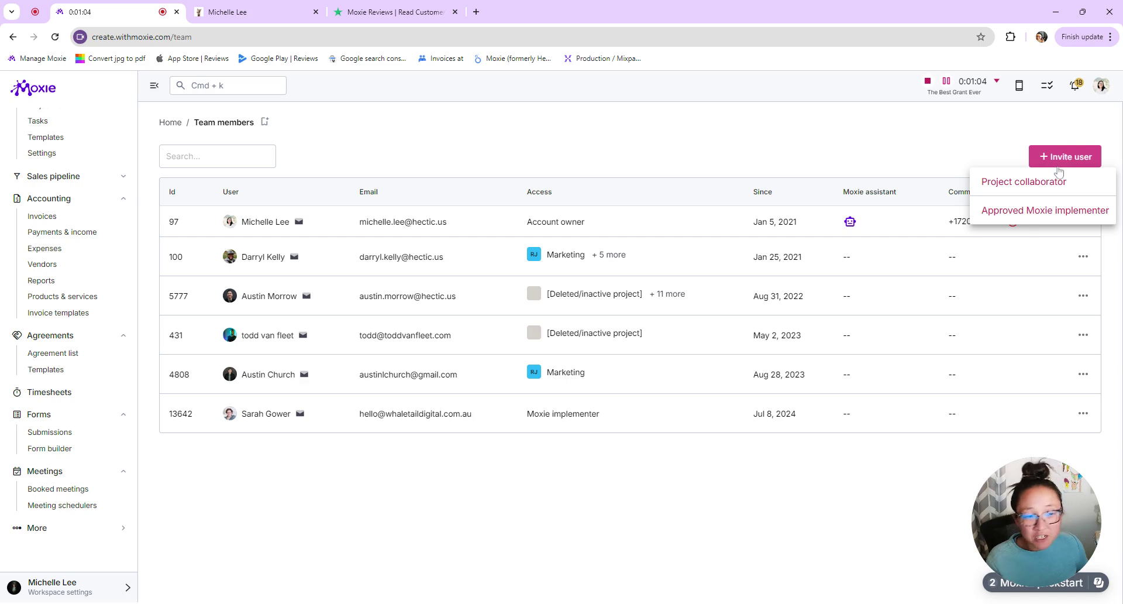
click(652, 146)
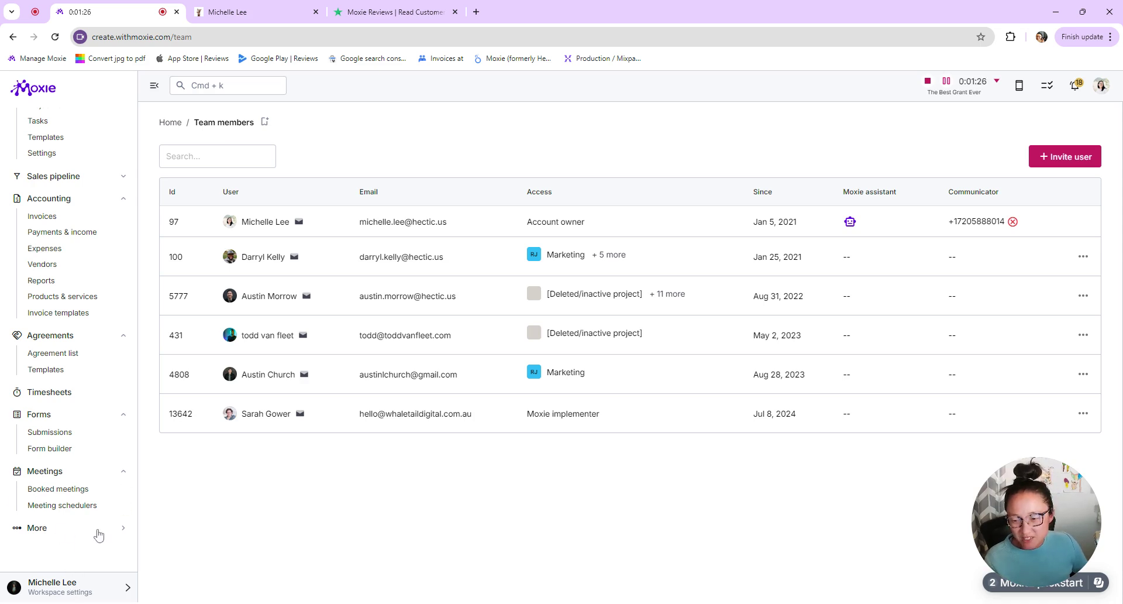
Visit the Communicator inbox, then open its Email templates list.
click(37, 528)
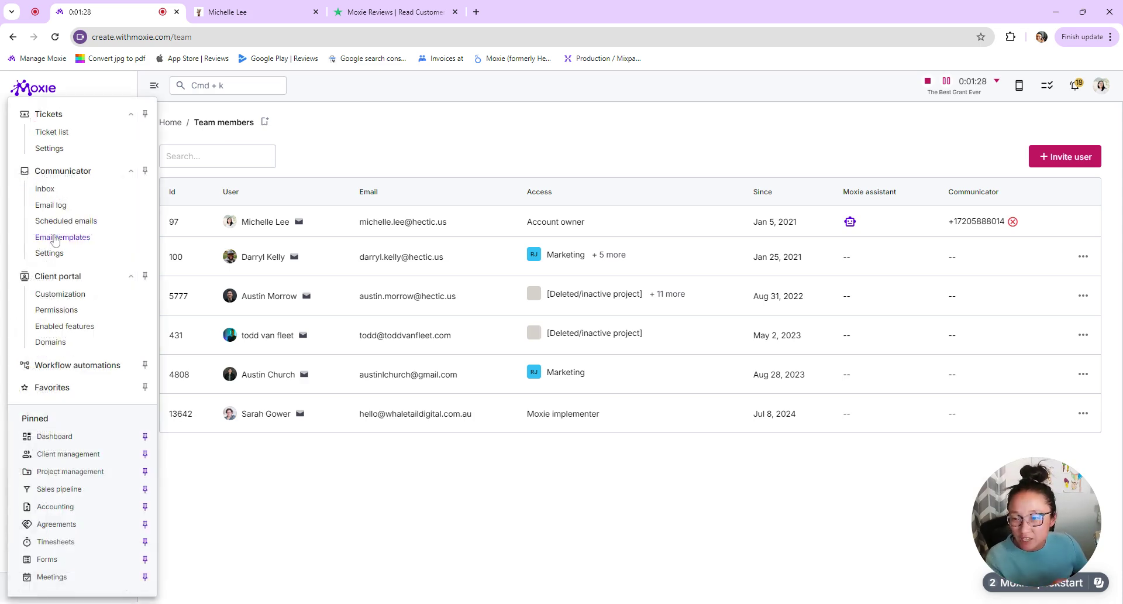
click(45, 188)
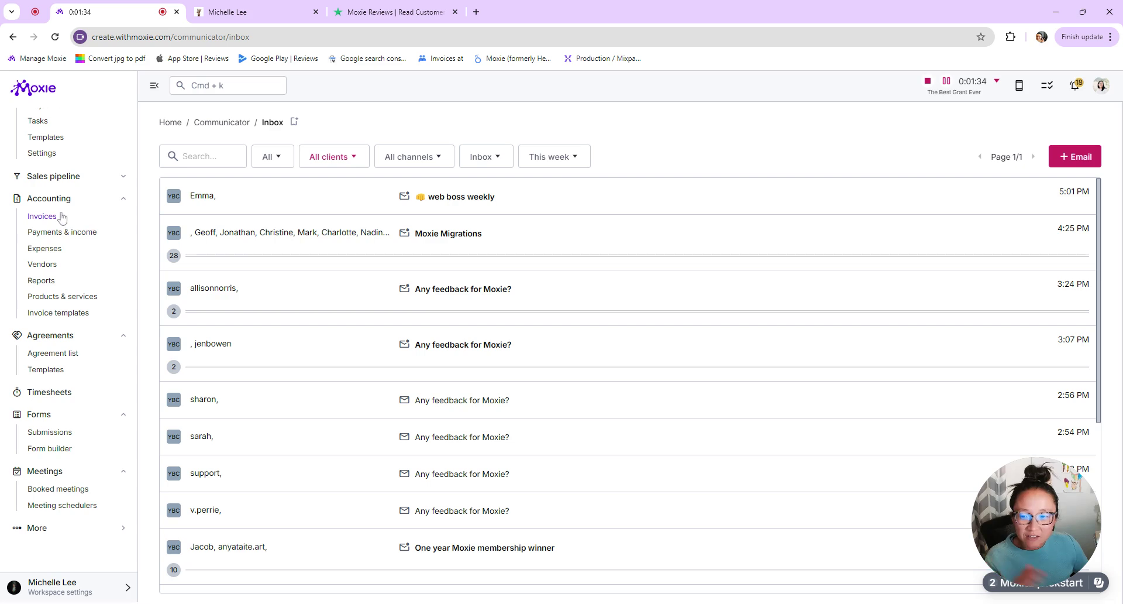
mouse_move(46, 531)
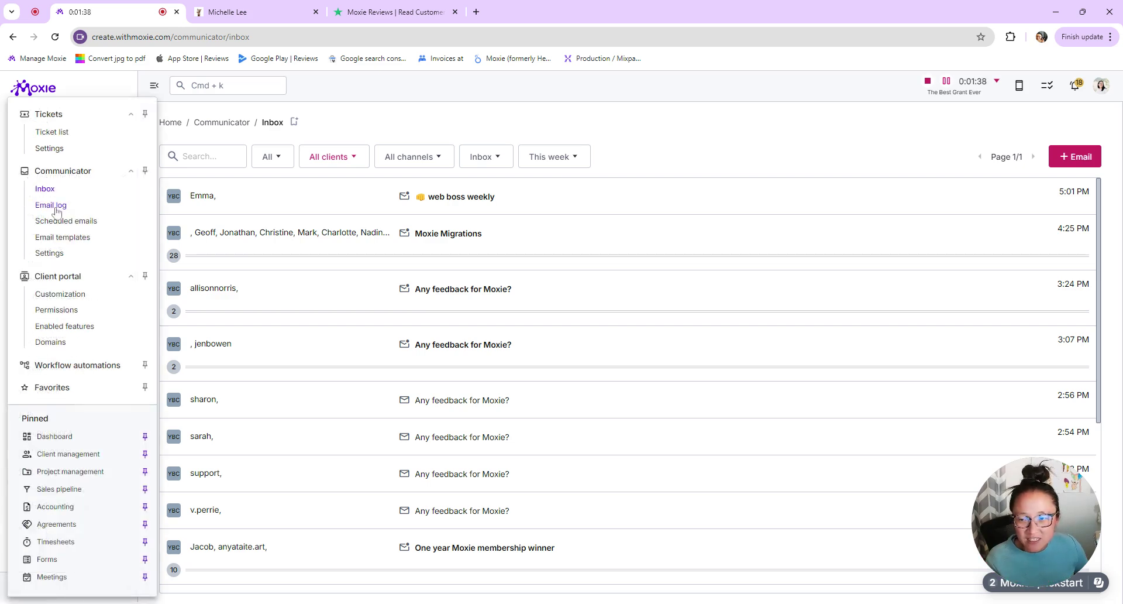
click(64, 239)
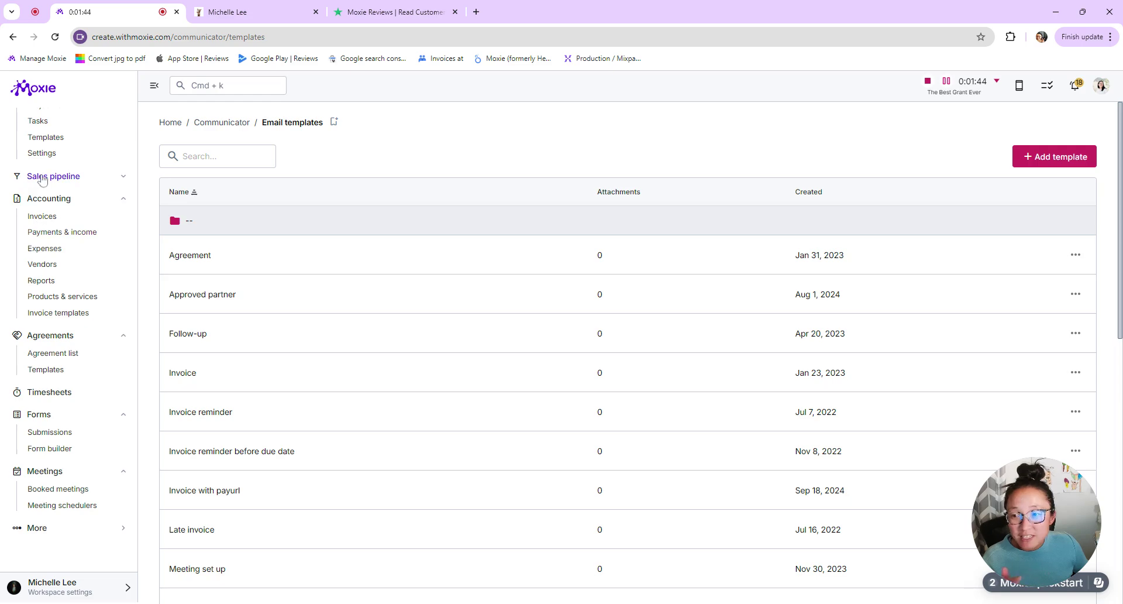
Scroll through the sales Opportunities list, then show the pipeline Forecast chart.
click(42, 177)
click(51, 194)
scroll(824, 347, down, 3)
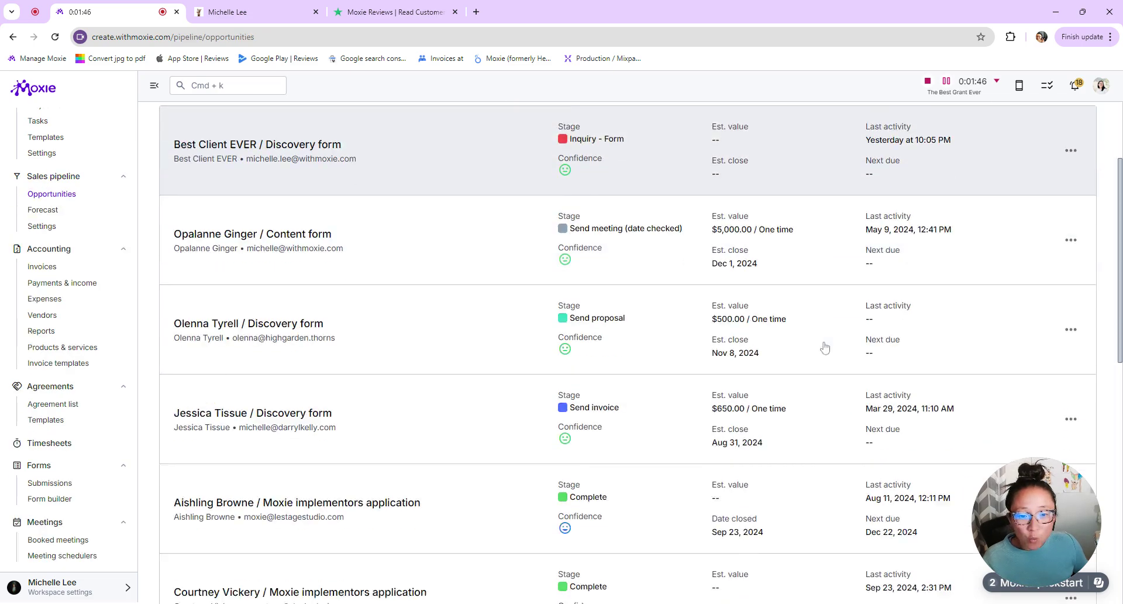
scroll(825, 348, down, 8)
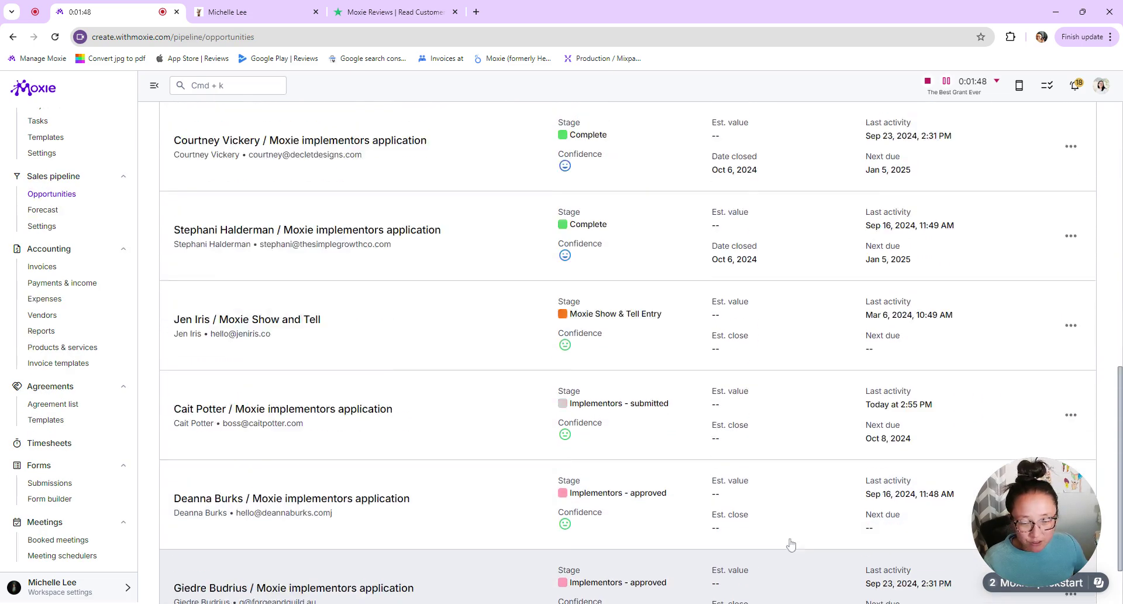
scroll(790, 543, up, 10)
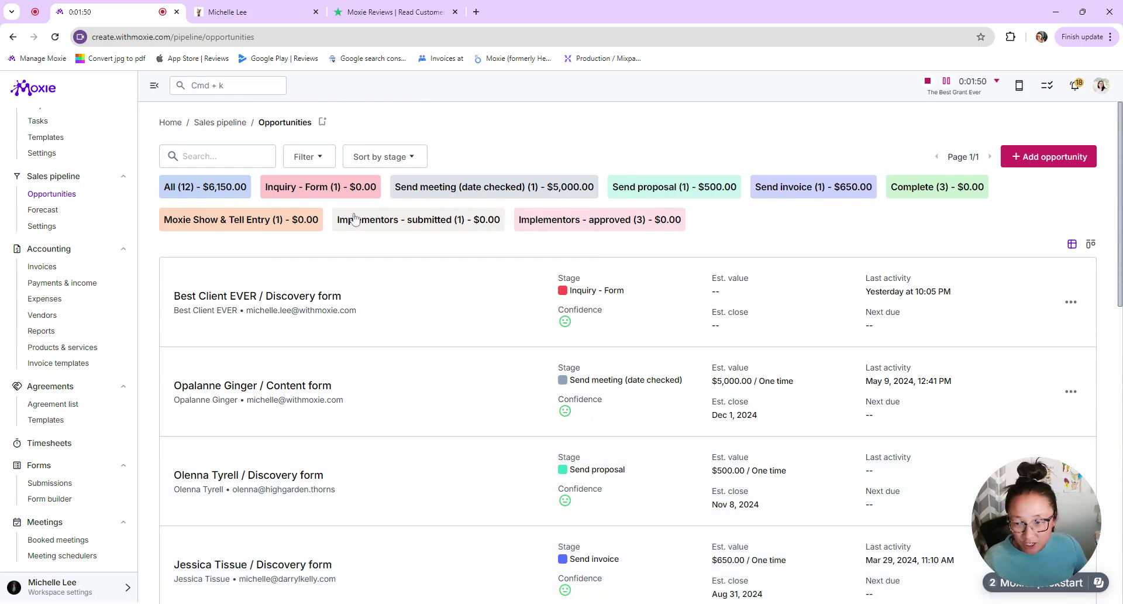
click(54, 214)
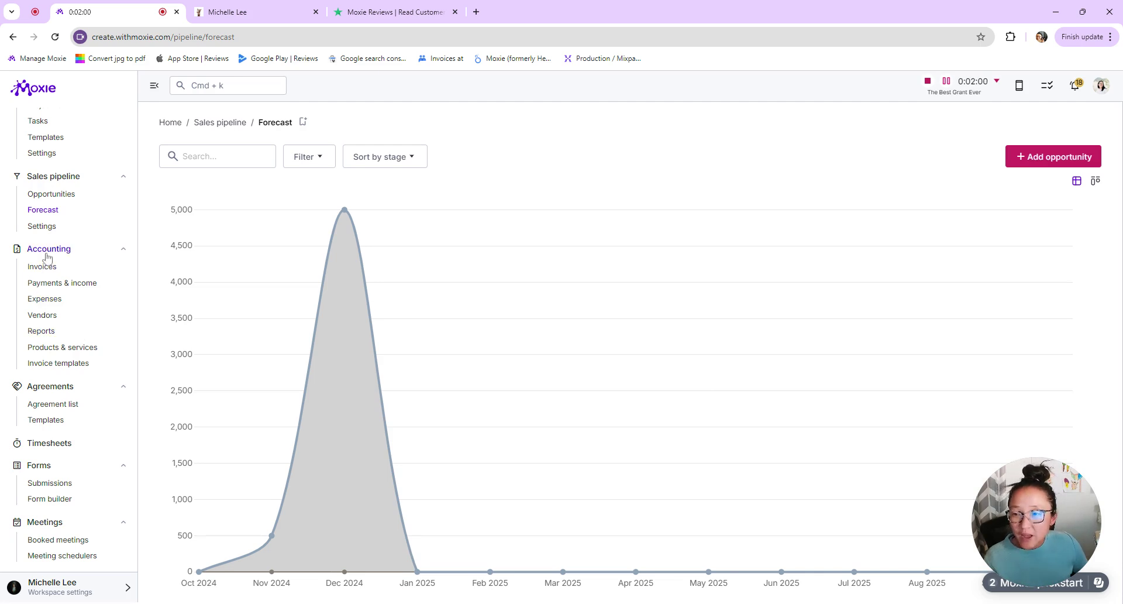
Step through Accounting Expenses, Vendors and the 2023 income report, then show the Insights dashboard.
click(46, 299)
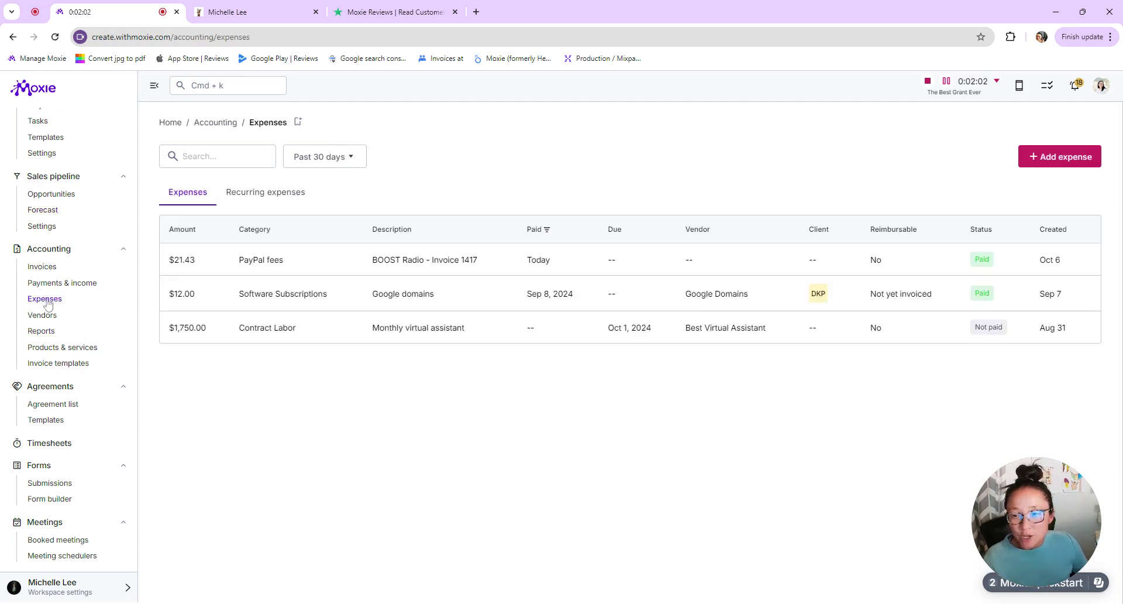
click(42, 316)
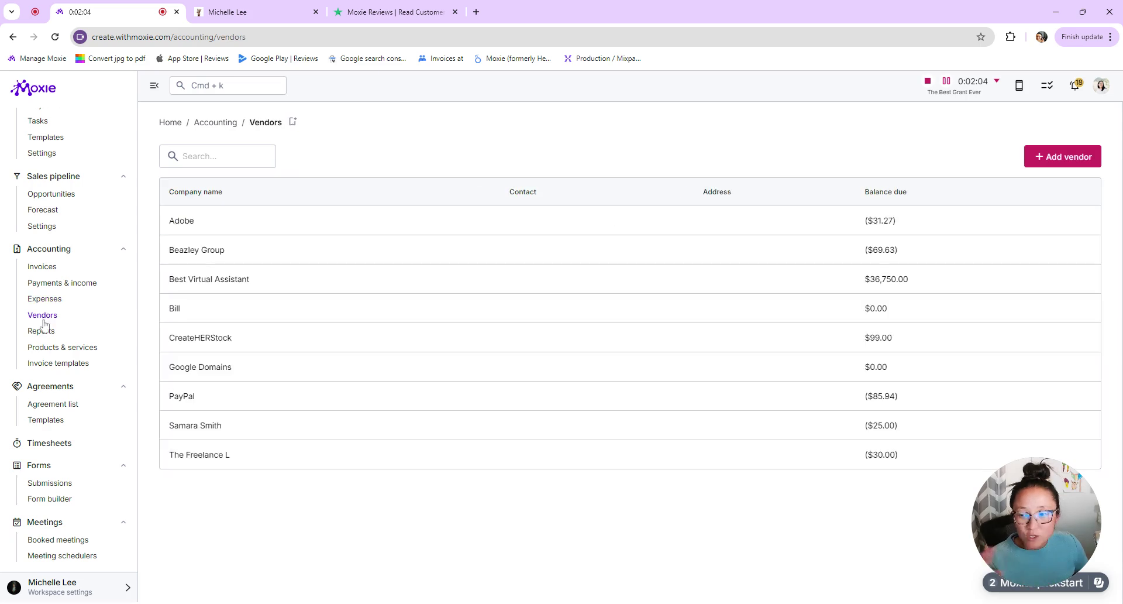
click(51, 335)
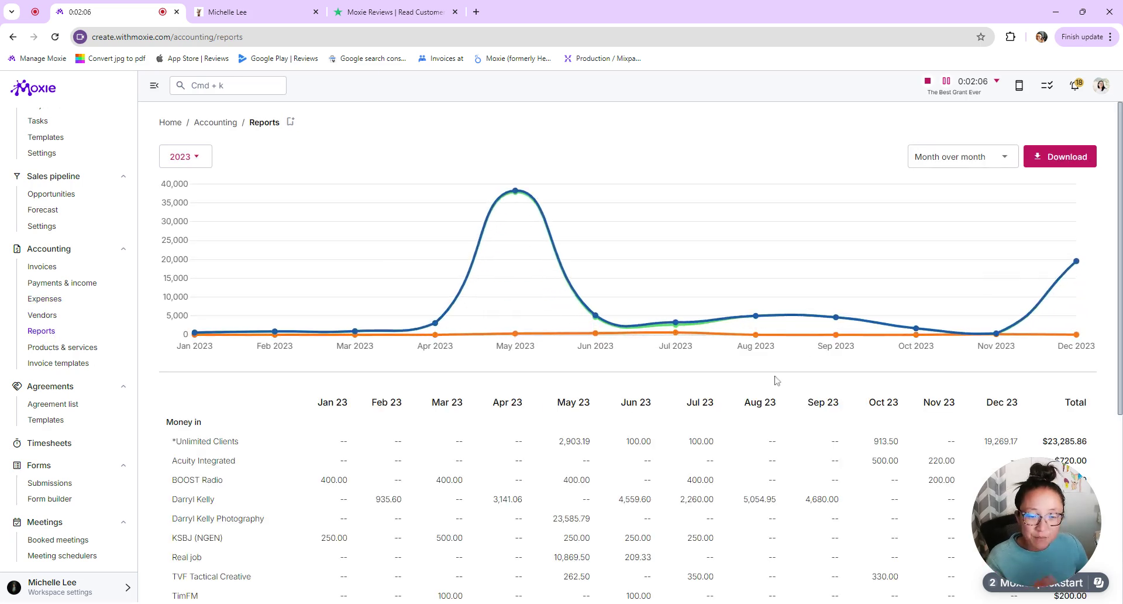
scroll(778, 383, down, 3)
scroll(786, 391, down, 2)
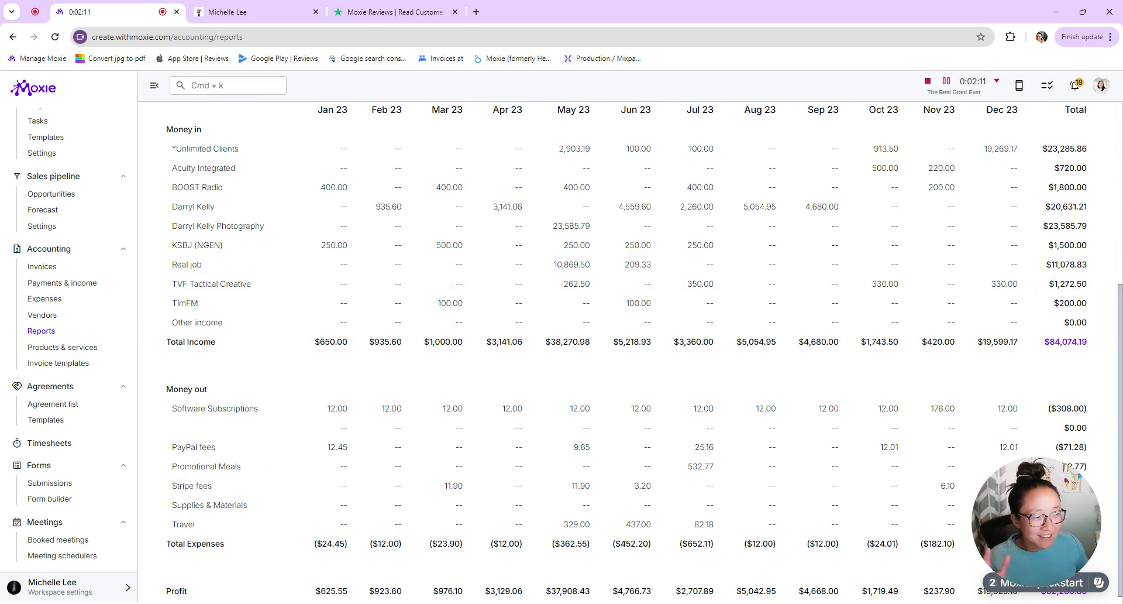
scroll(70, 268, up, 3)
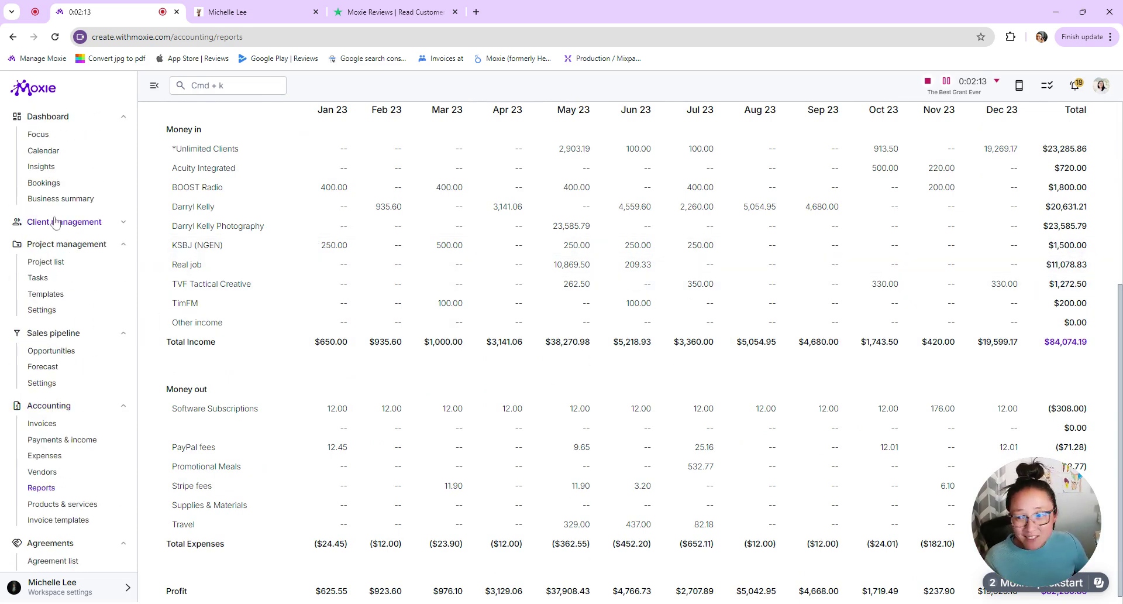
click(39, 169)
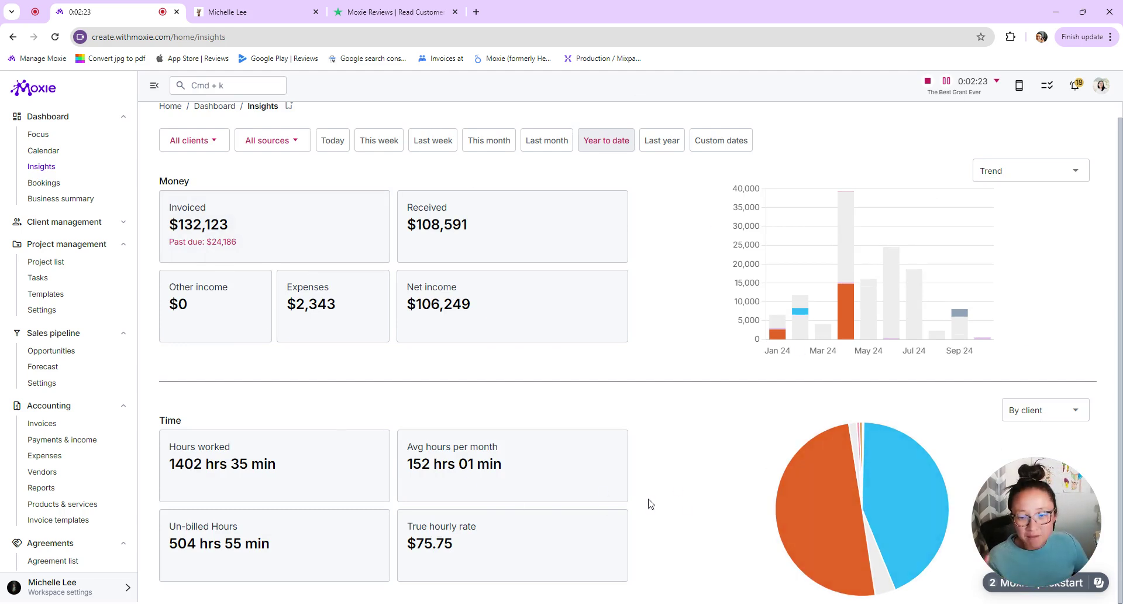
Collapse the Sales pipeline, Accounting and Forms groups in the sidebar.
scroll(692, 501, up, 1)
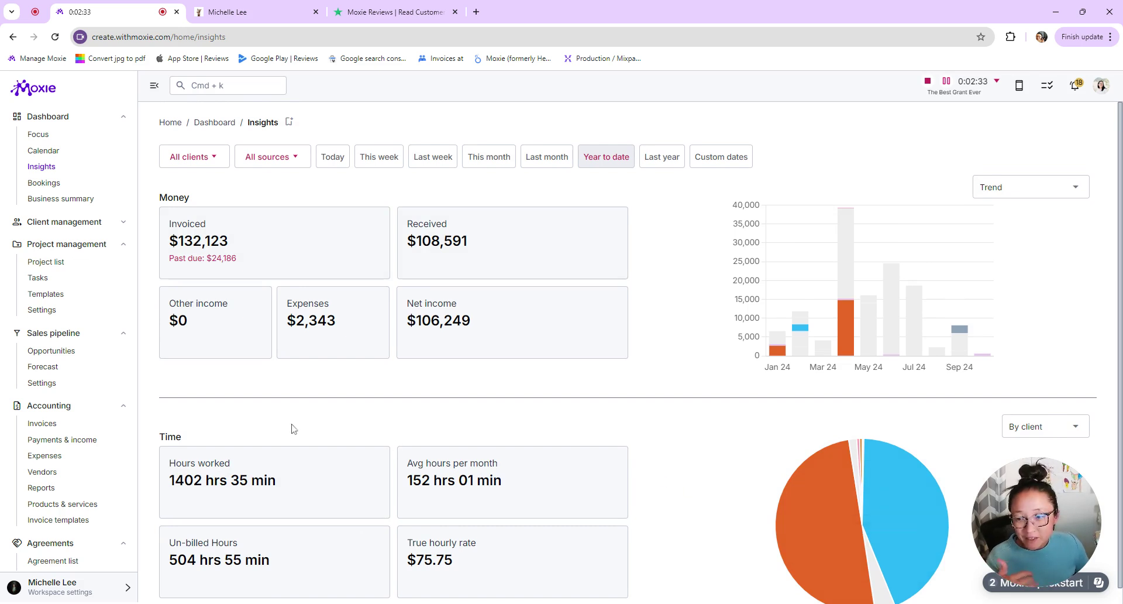
click(123, 335)
click(123, 358)
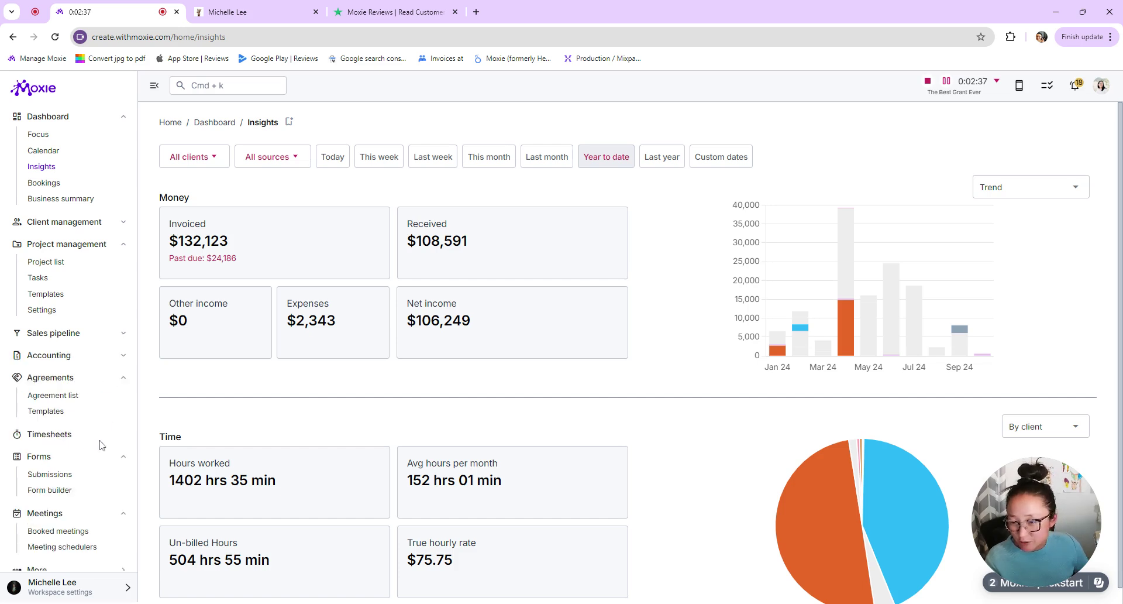
click(125, 460)
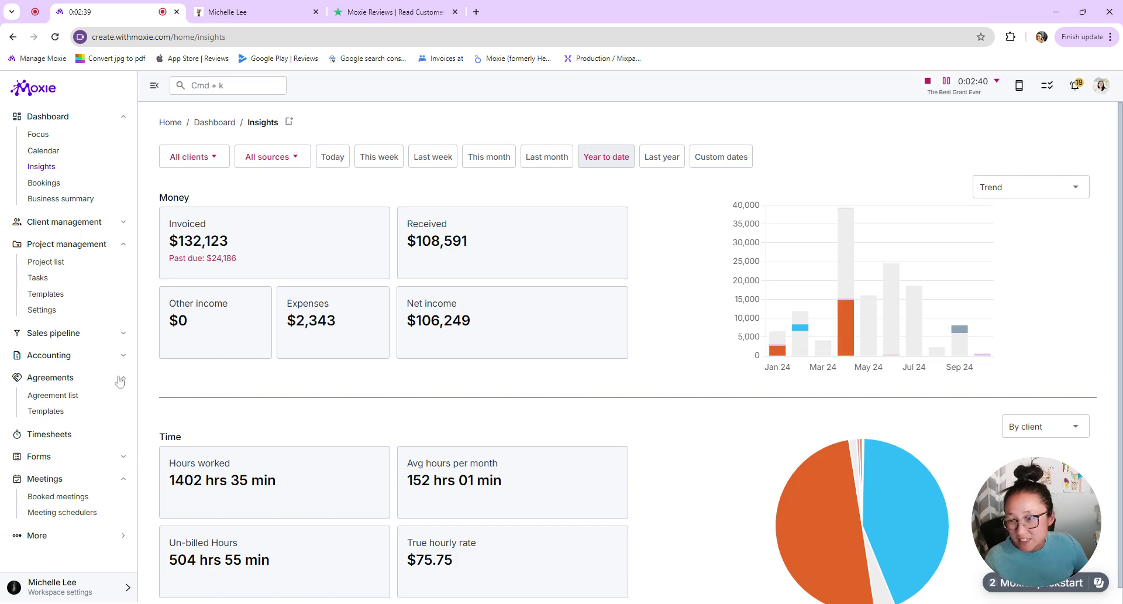
Visit the Project list, open and dismiss the Add project form, then go to Focus.
click(47, 262)
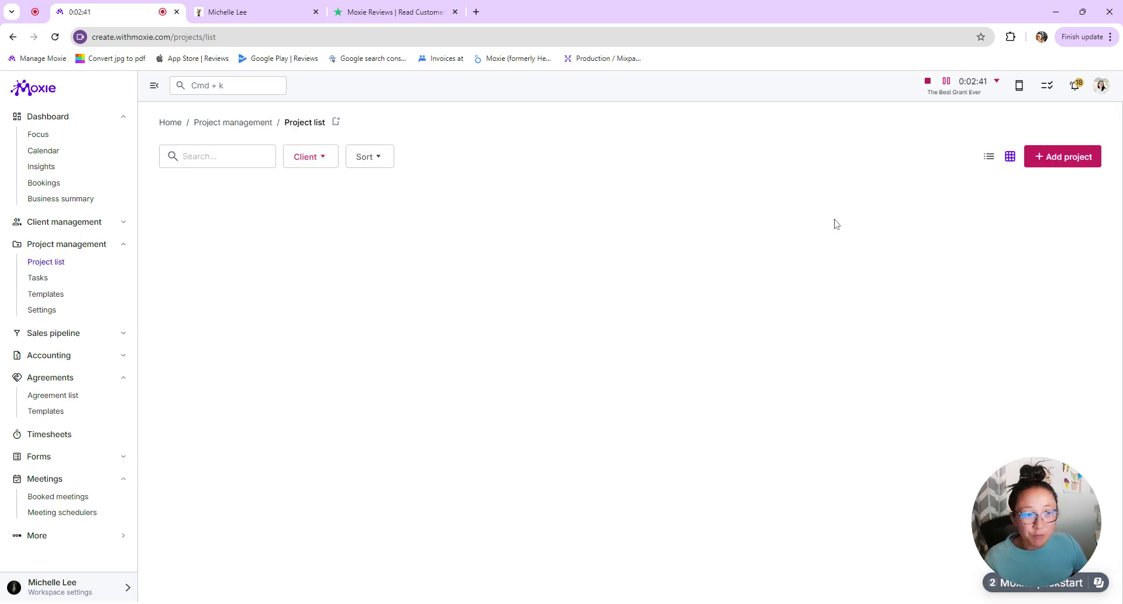
click(1074, 157)
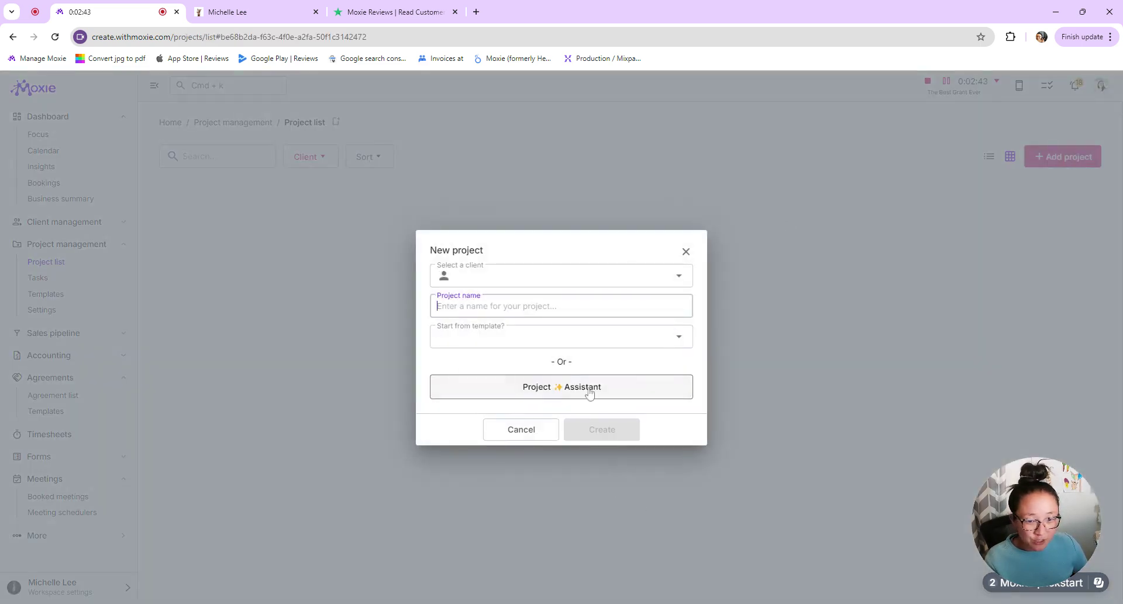
click(686, 252)
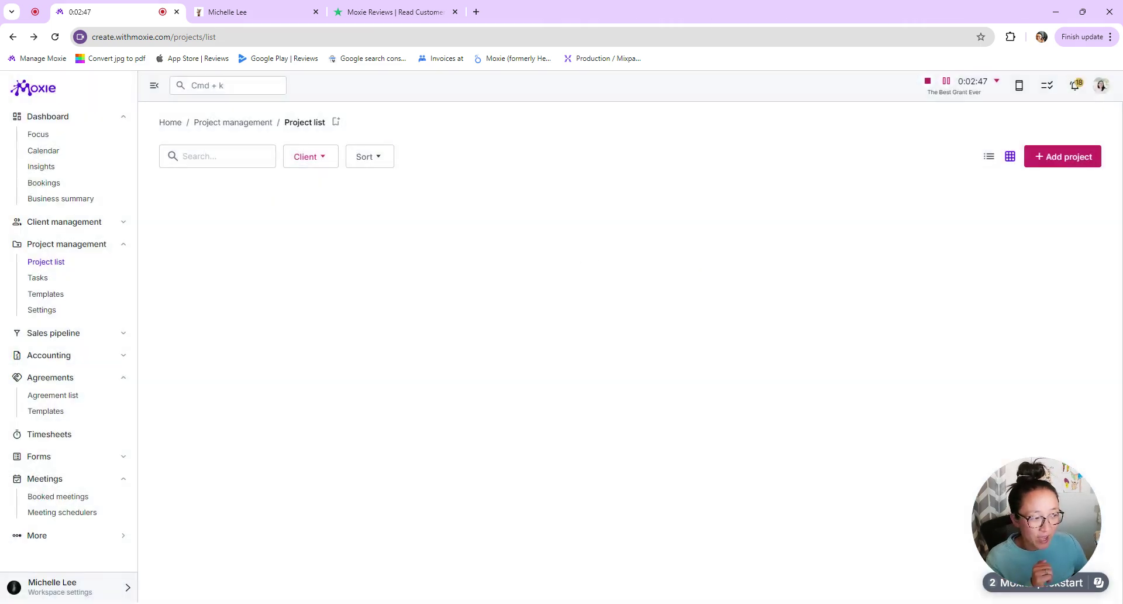
click(48, 134)
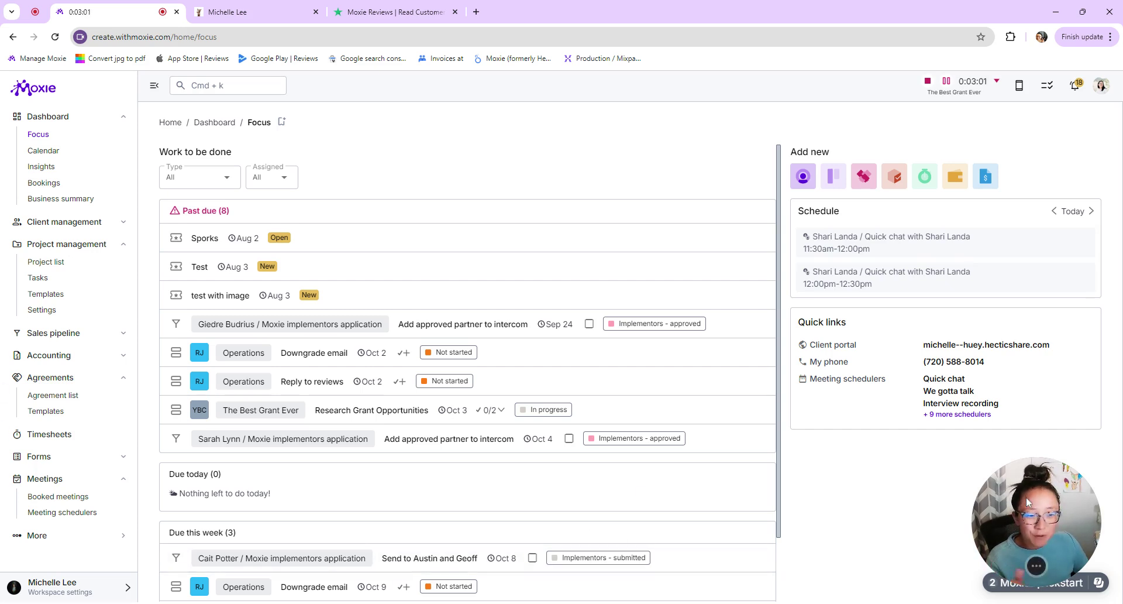
Collapse the Project management group in the sidebar.
drag(1028, 501, 1025, 463)
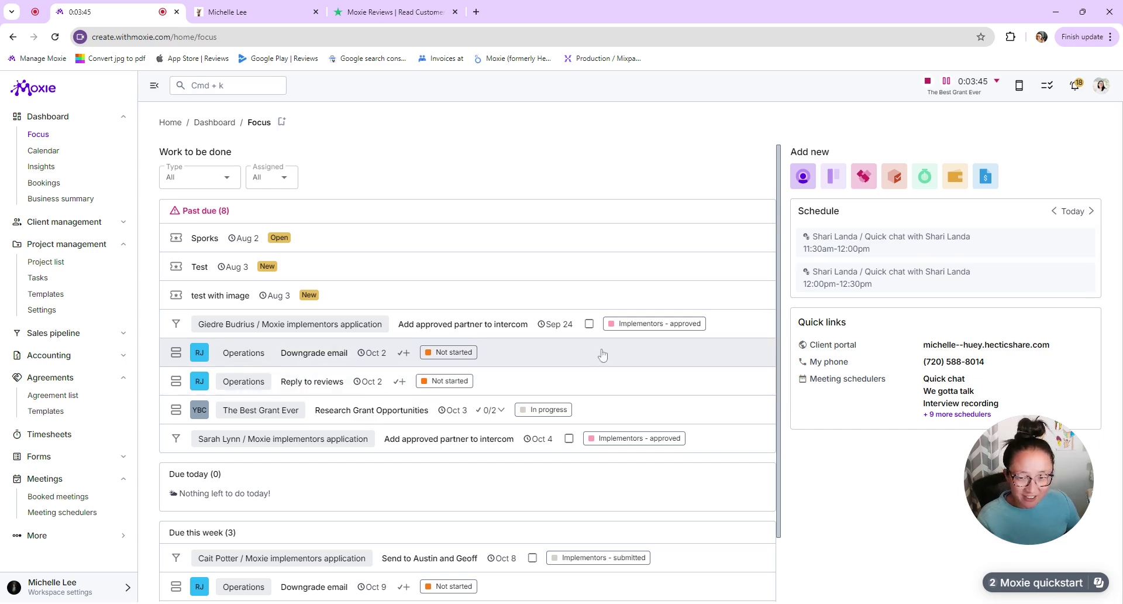
click(124, 250)
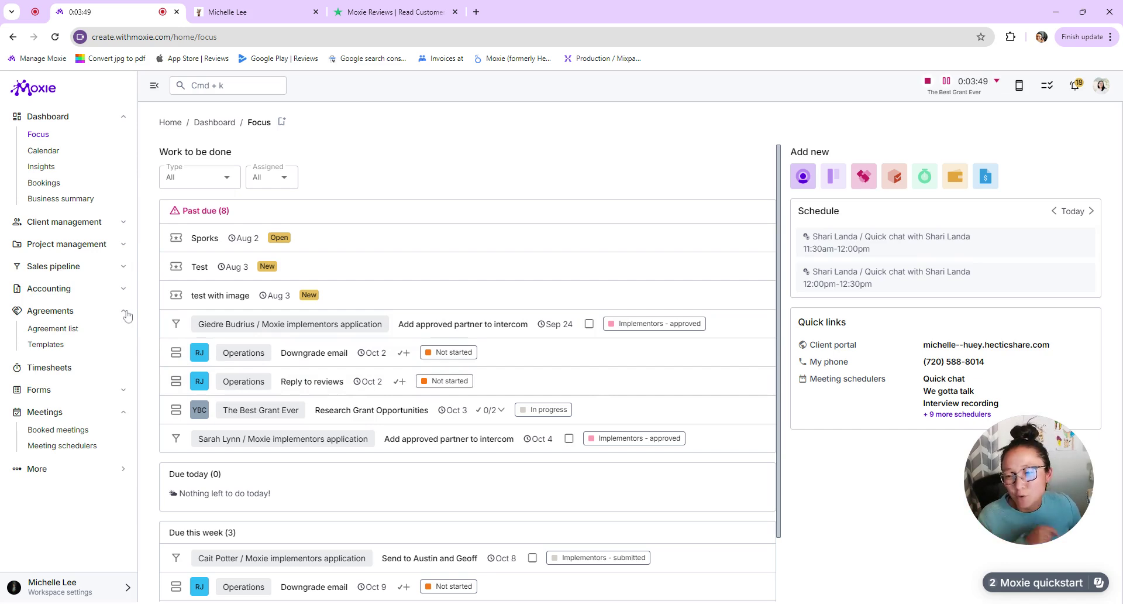